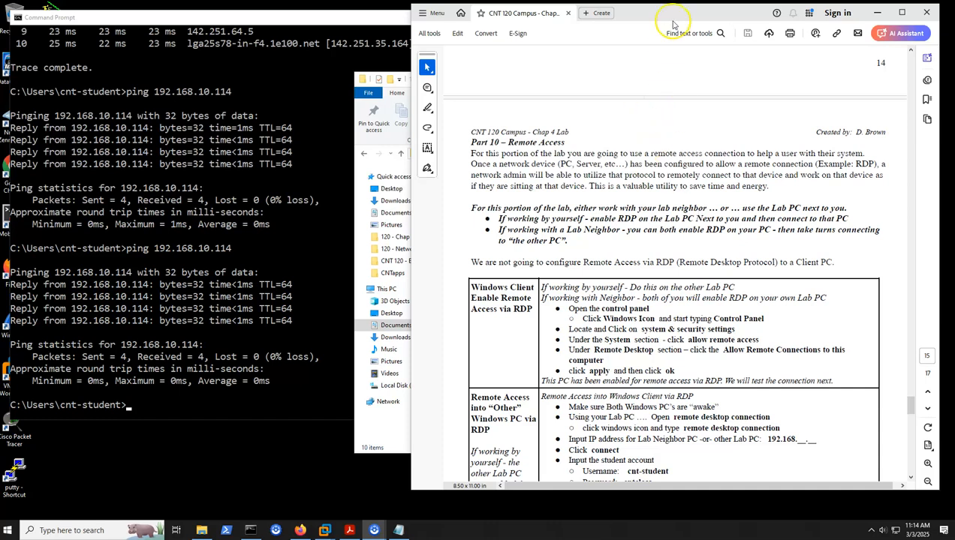
Show the Part 10 RDP instructions in the lab PDF and minimize the Command Prompt window
drag(673, 13, 661, 17)
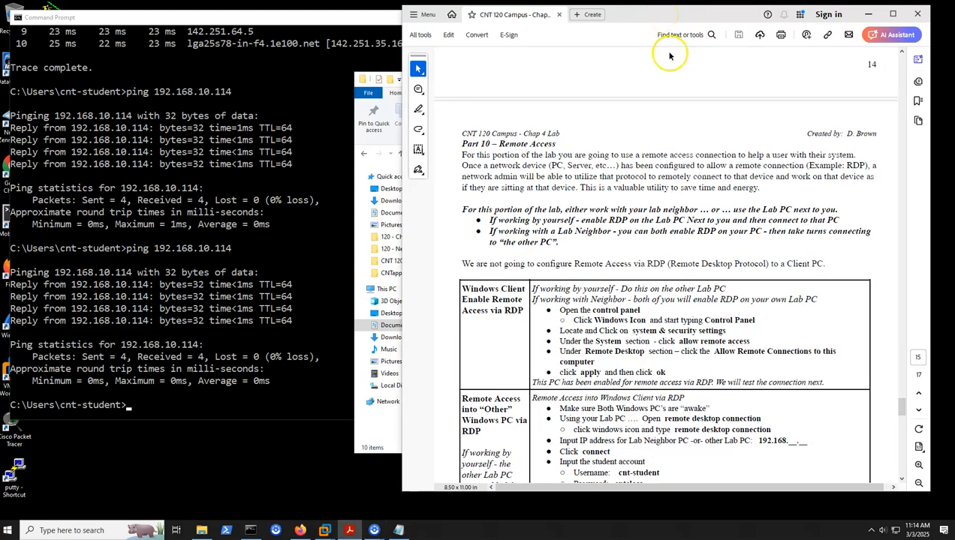
scroll(700, 89, down, 3)
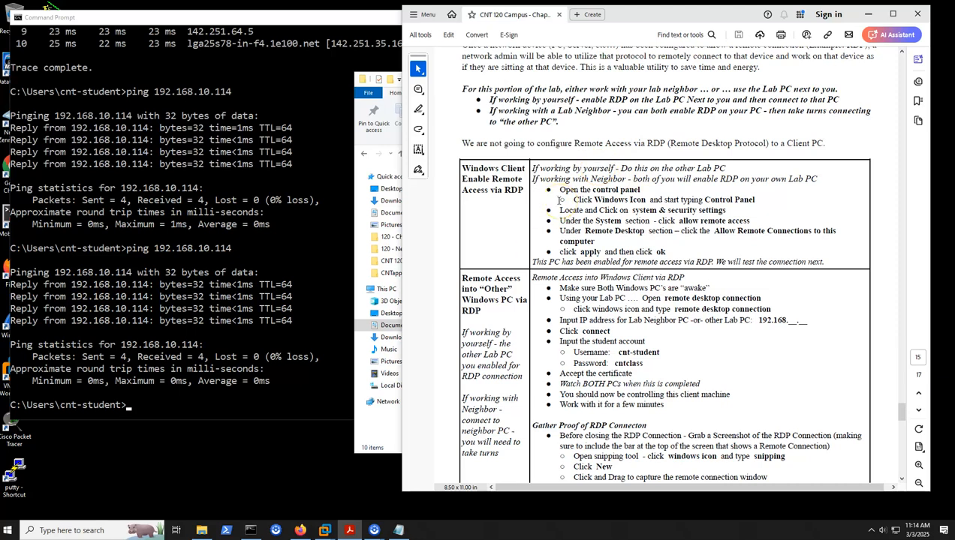
click(368, 17)
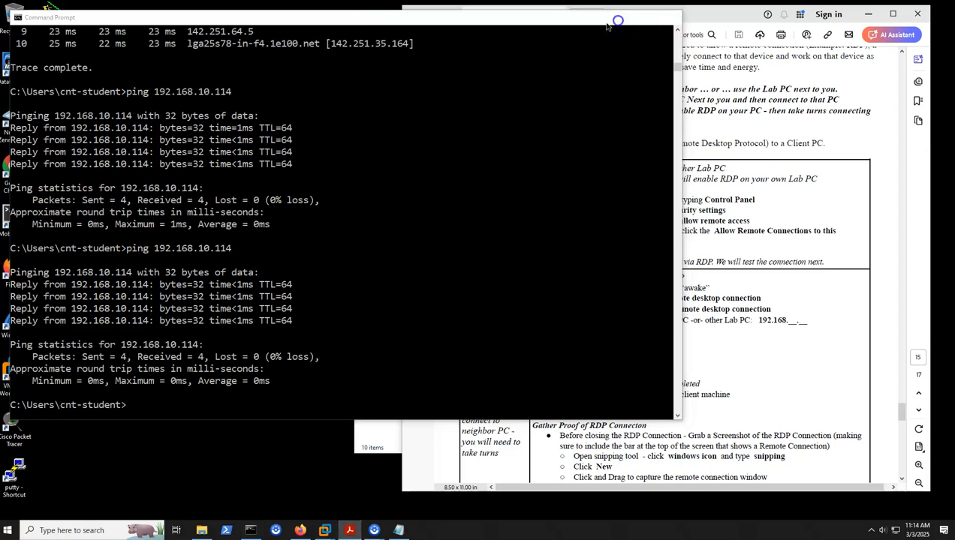
click(622, 18)
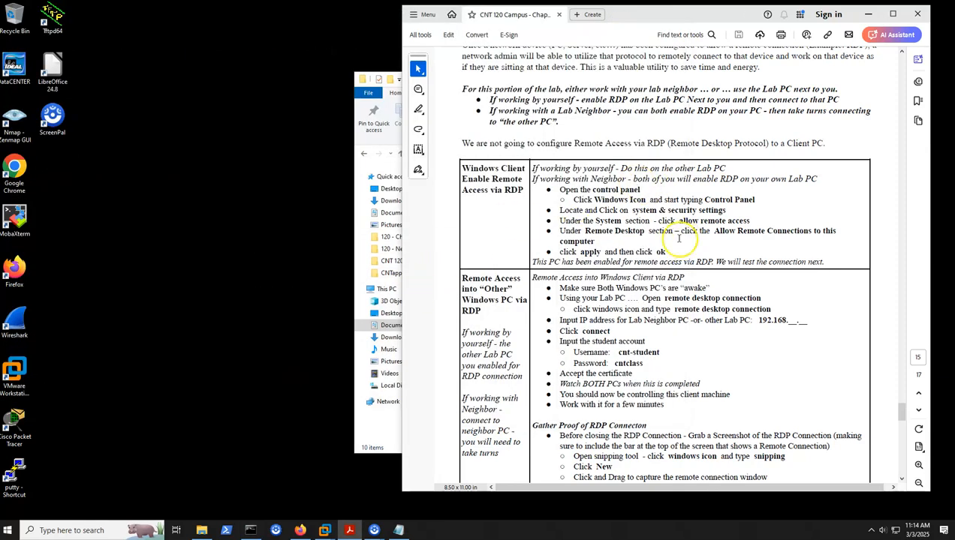
Open Control Panel's System and Security section and bring up the Allow remote access settings
click(7, 531)
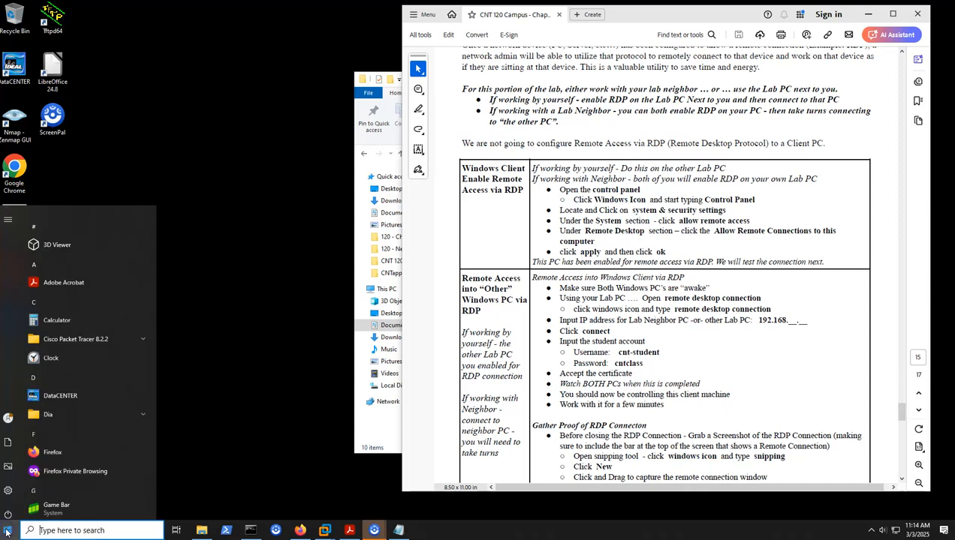
text(controel)
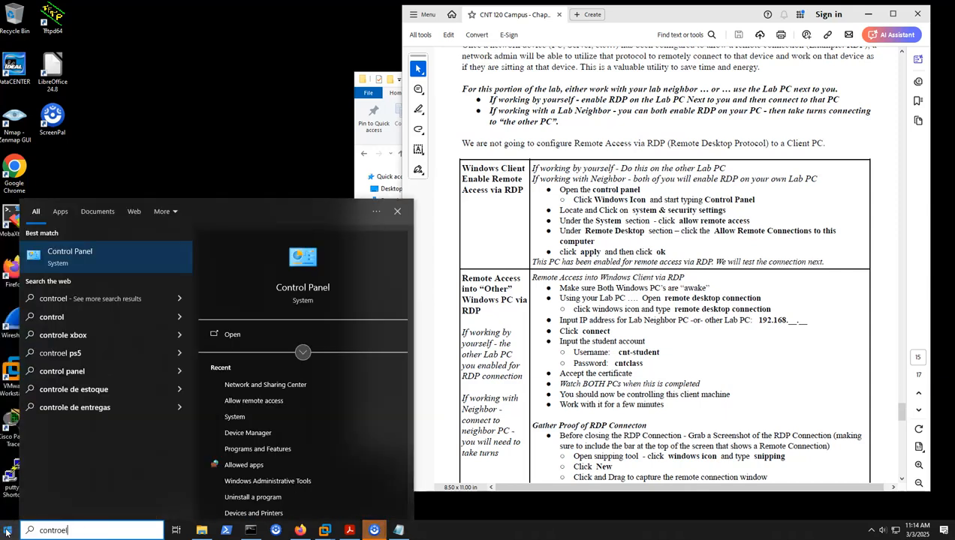
key(Return)
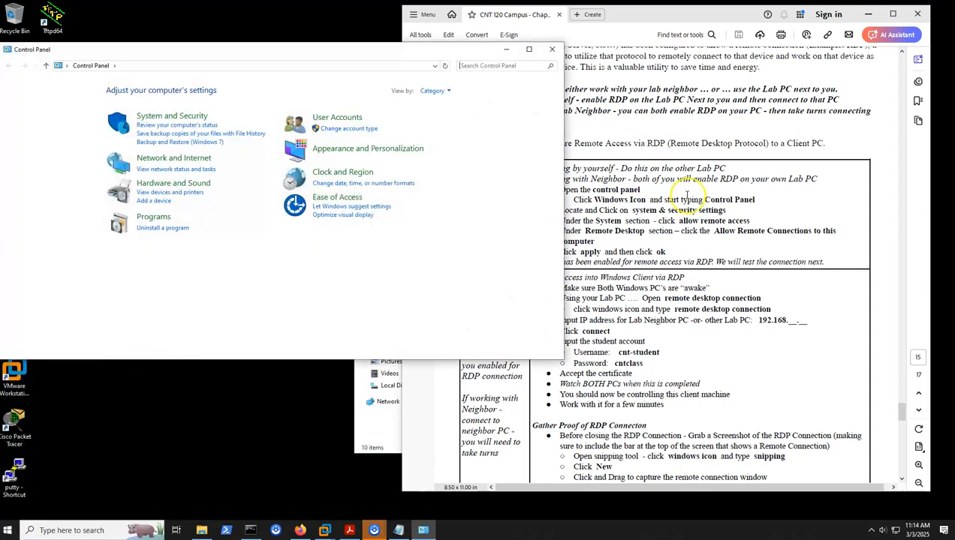
click(172, 119)
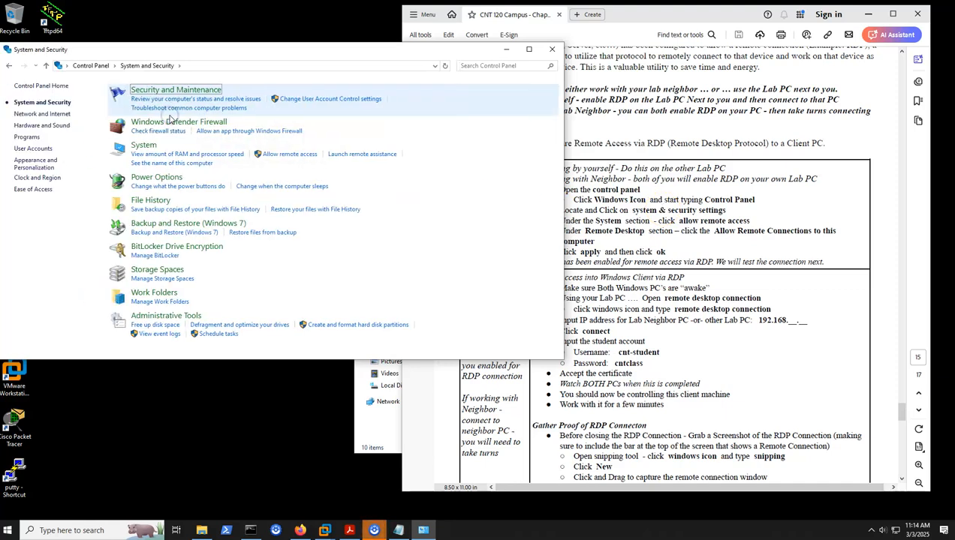
click(293, 155)
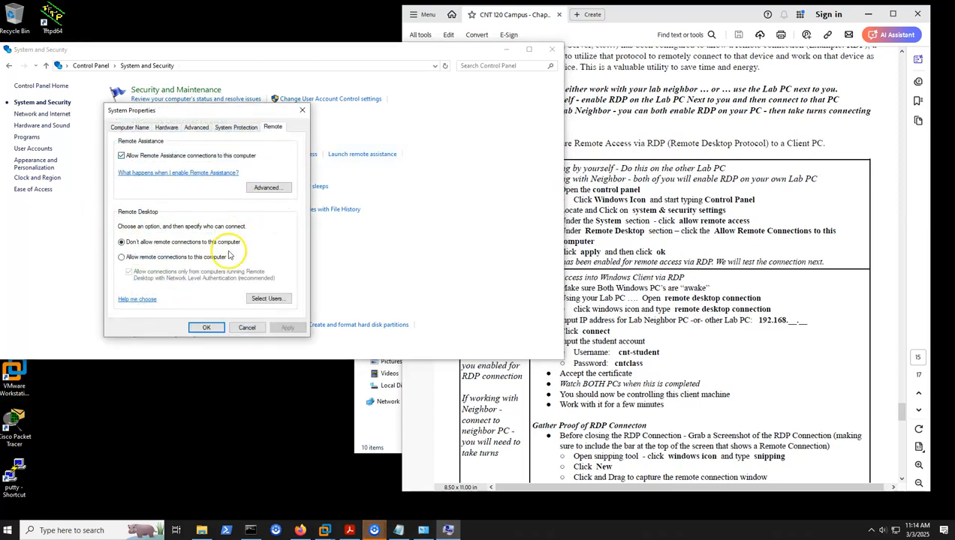
Allow remote connections to this computer, apply the setting, and close System Properties and Control Panel
click(169, 259)
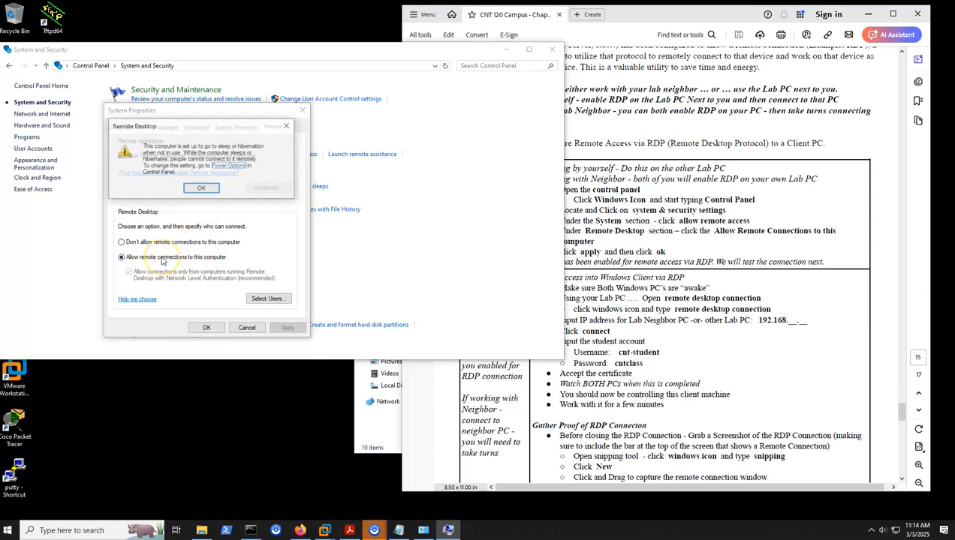
click(202, 189)
click(287, 328)
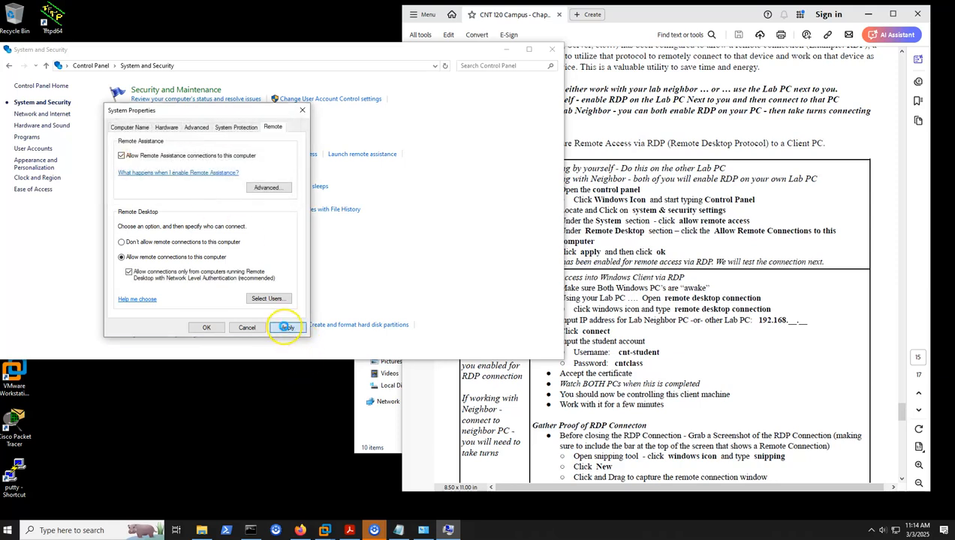
click(206, 328)
click(552, 51)
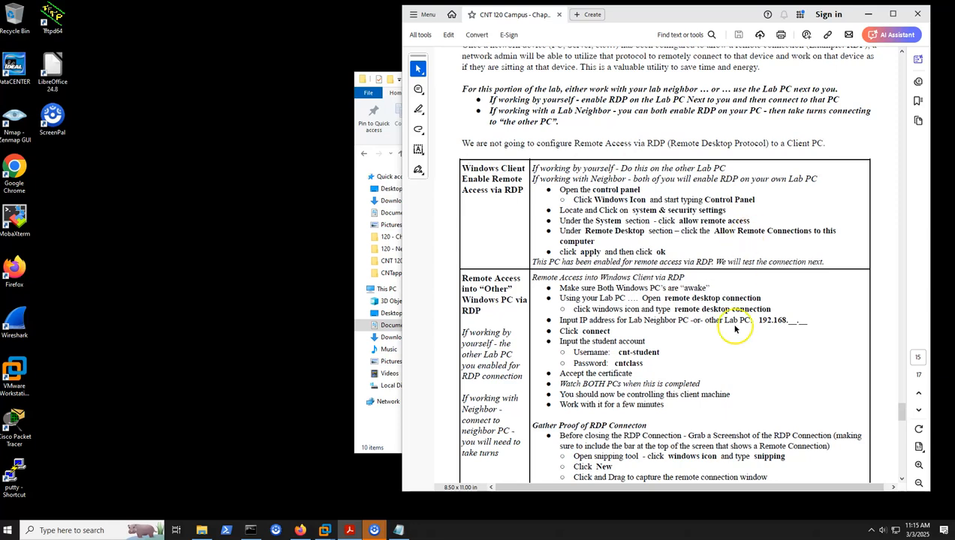
Open Remote Desktop Connection and start a connection to the computer at 192.168.10.119
scroll(731, 330, down, 2)
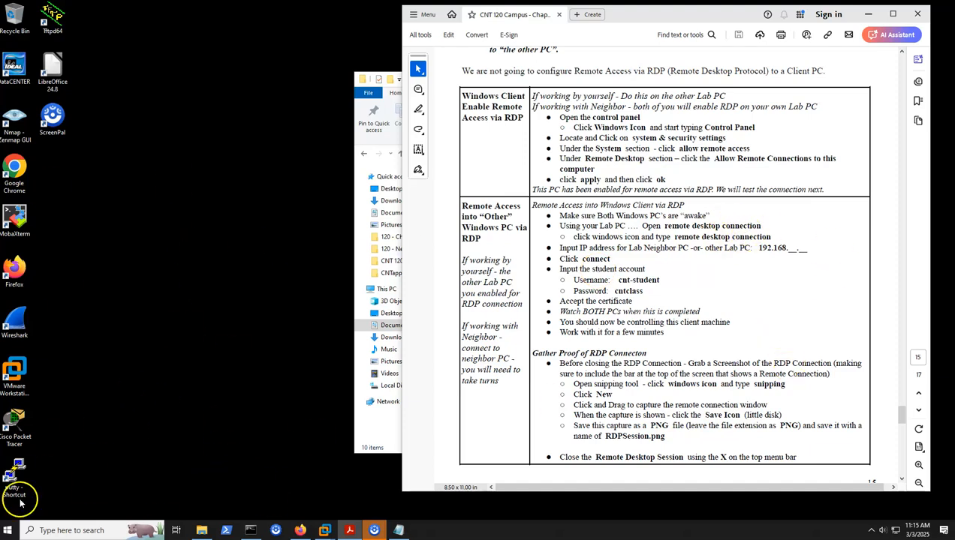
click(7, 531)
text(re)
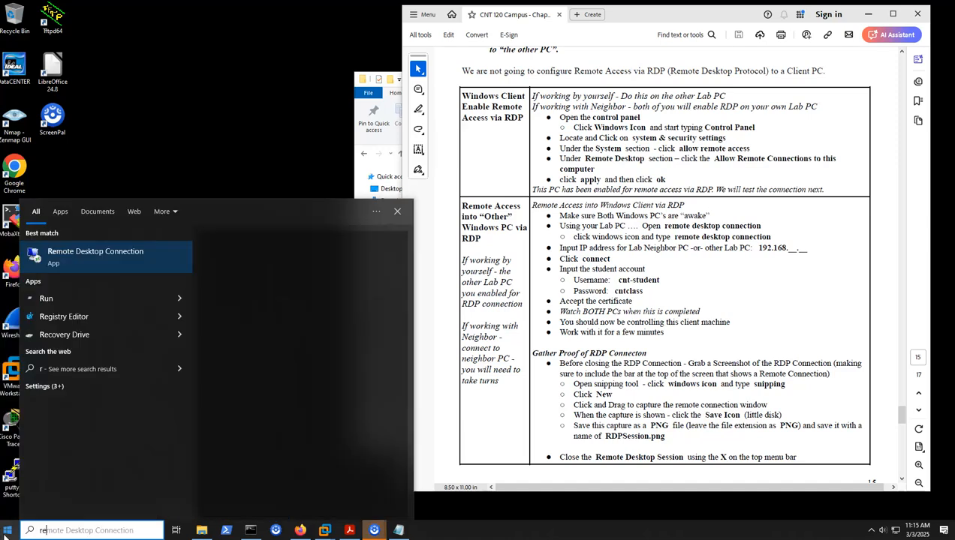
text(mpot)
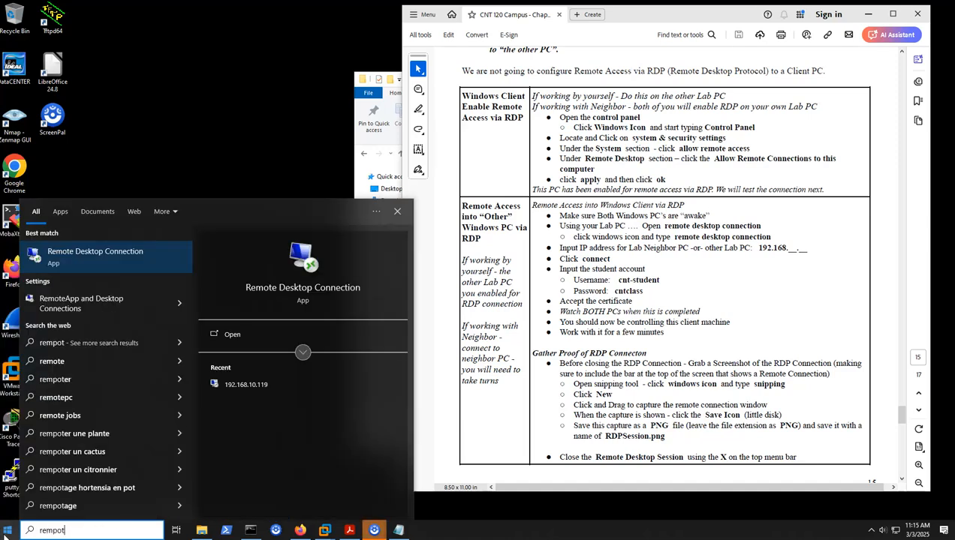
click(87, 260)
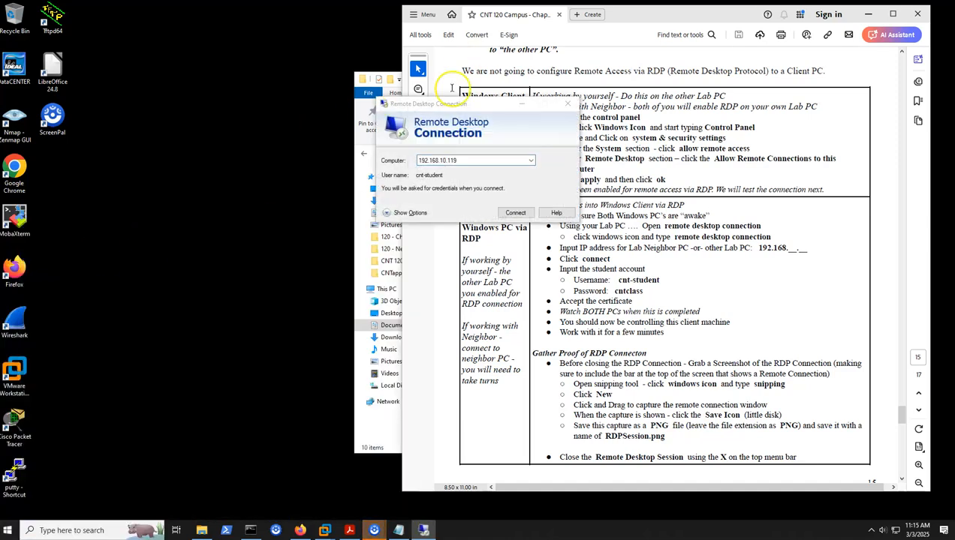
drag(472, 105, 242, 62)
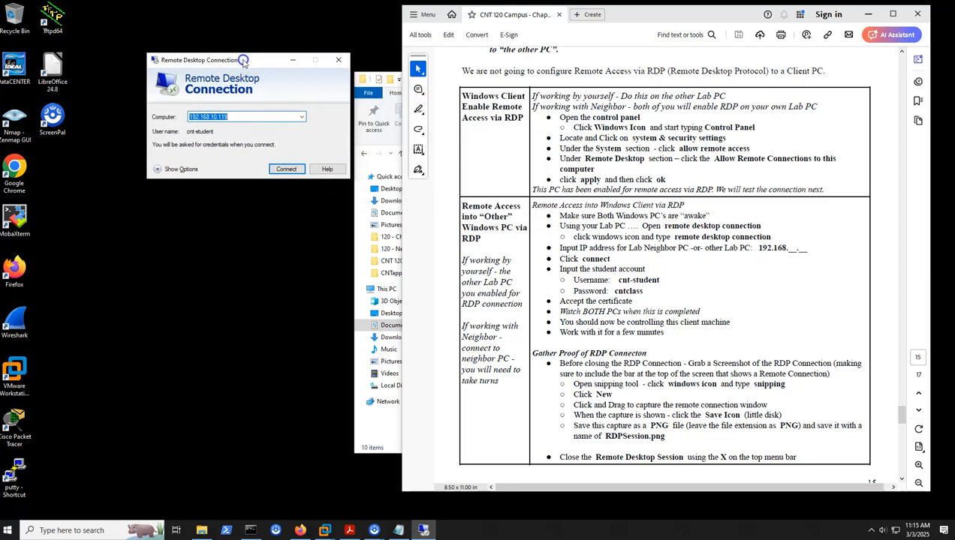
click(242, 116)
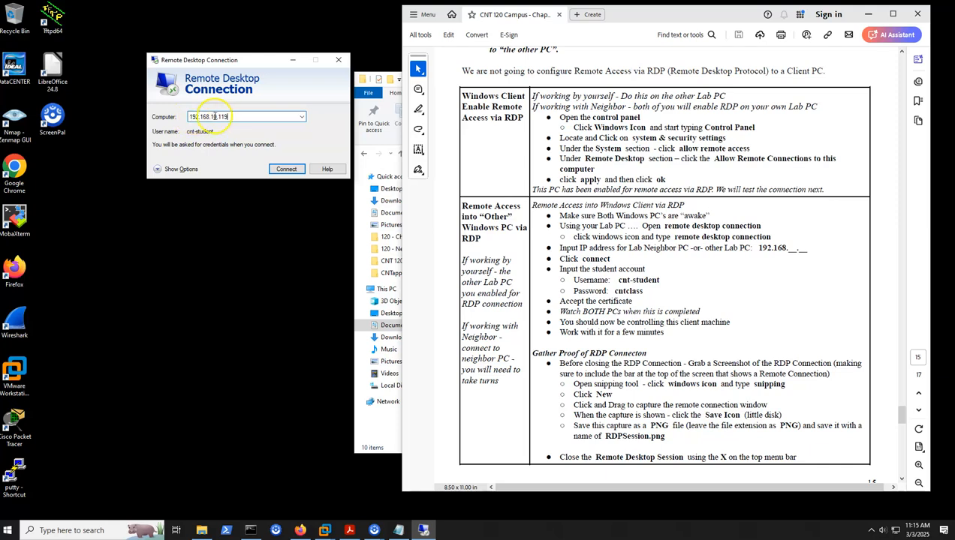
drag(234, 116, 176, 121)
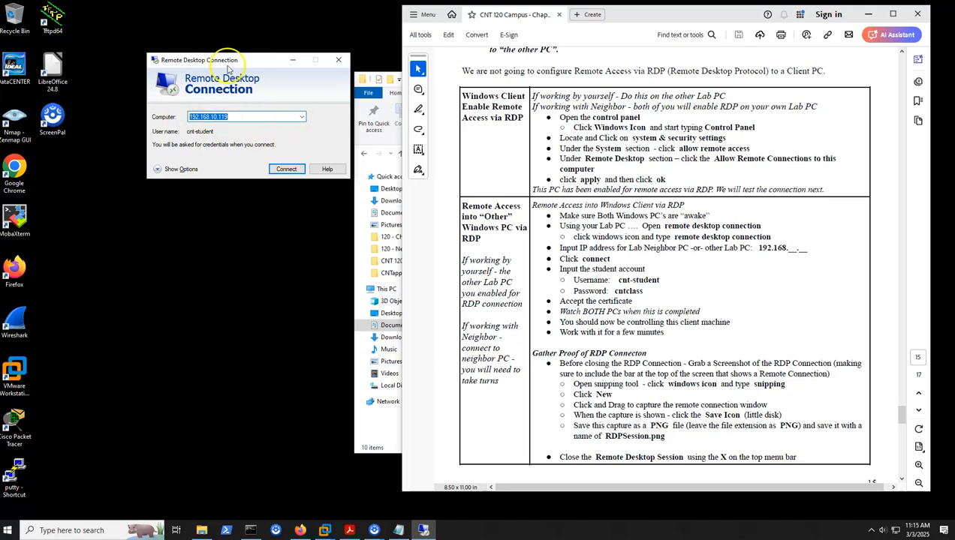
drag(230, 60, 220, 58)
click(266, 166)
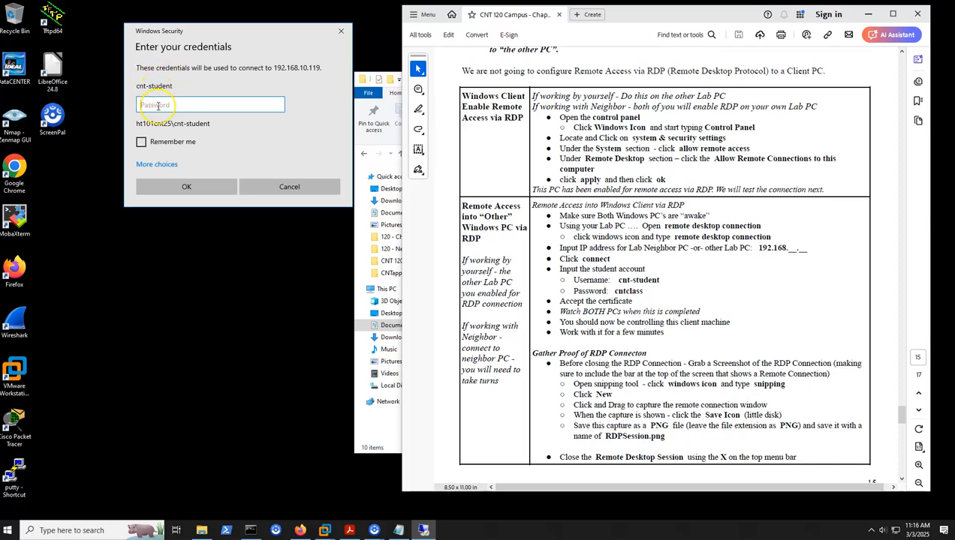
Enter the student account password and connect despite the remote computer's certificate errors
text(cntclass)
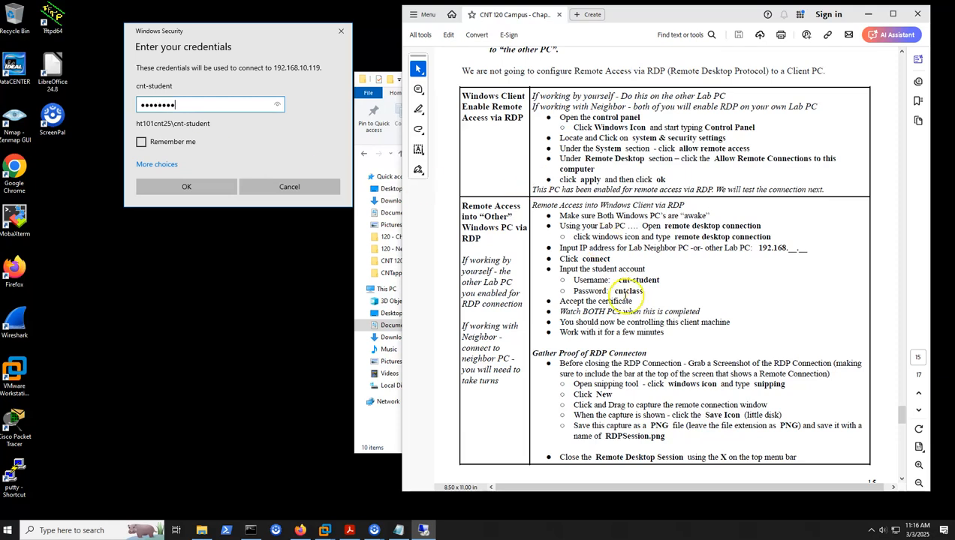
click(188, 186)
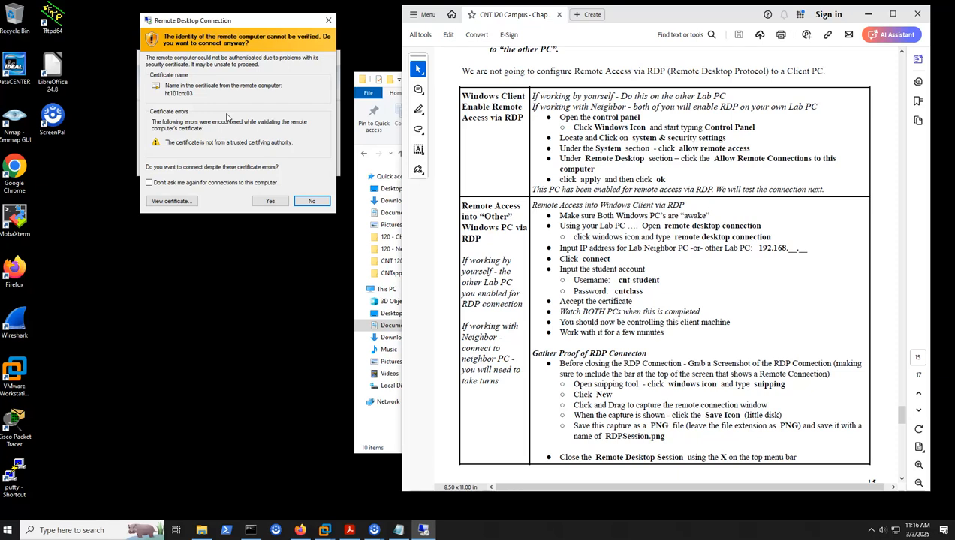
click(269, 202)
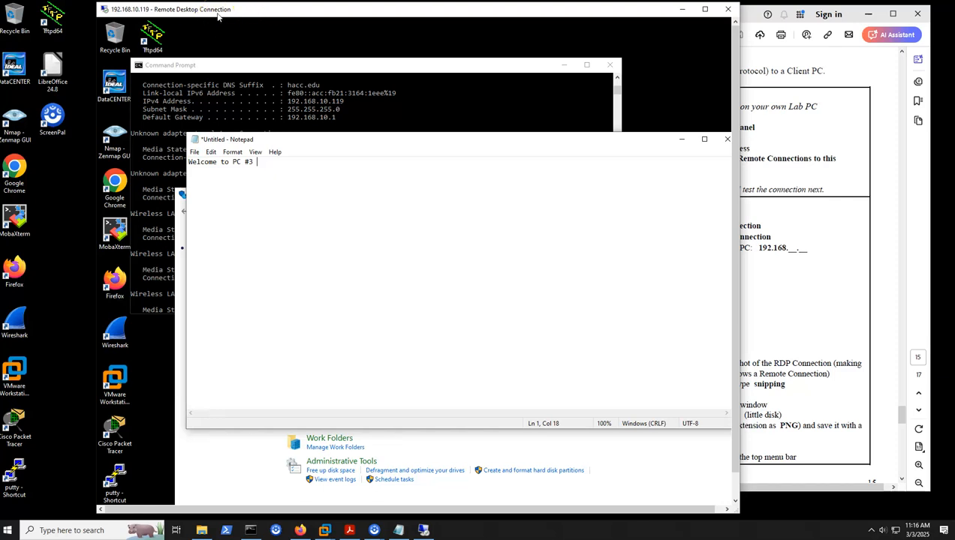
Reposition the remote Notepad and session windows, and add the line "I am glad to be here" below the welcome text
drag(347, 141, 327, 130)
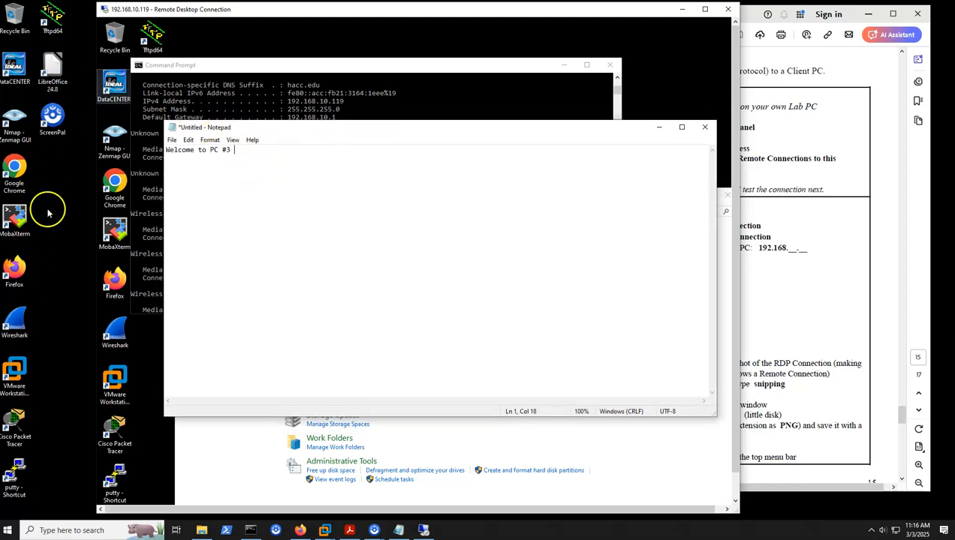
drag(293, 16, 313, 19)
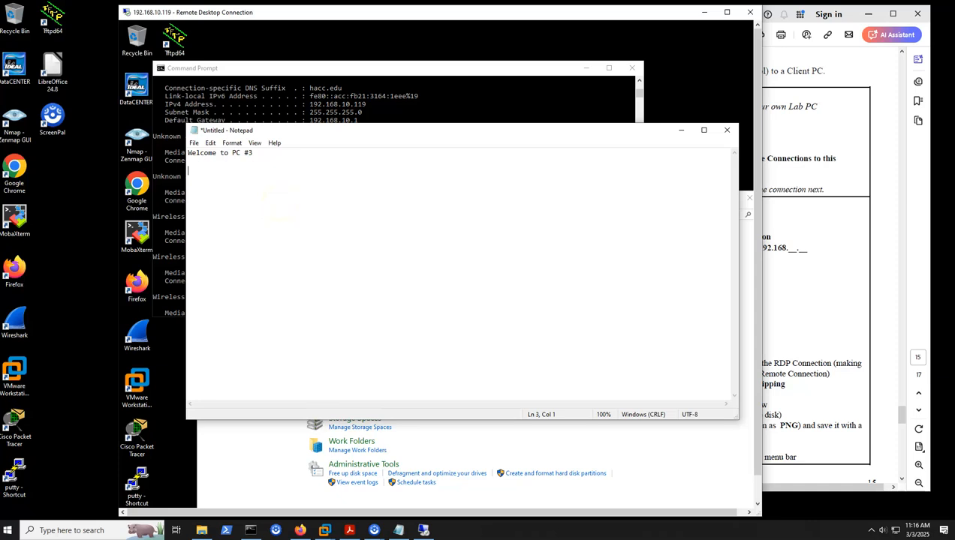
text(lad to be here)
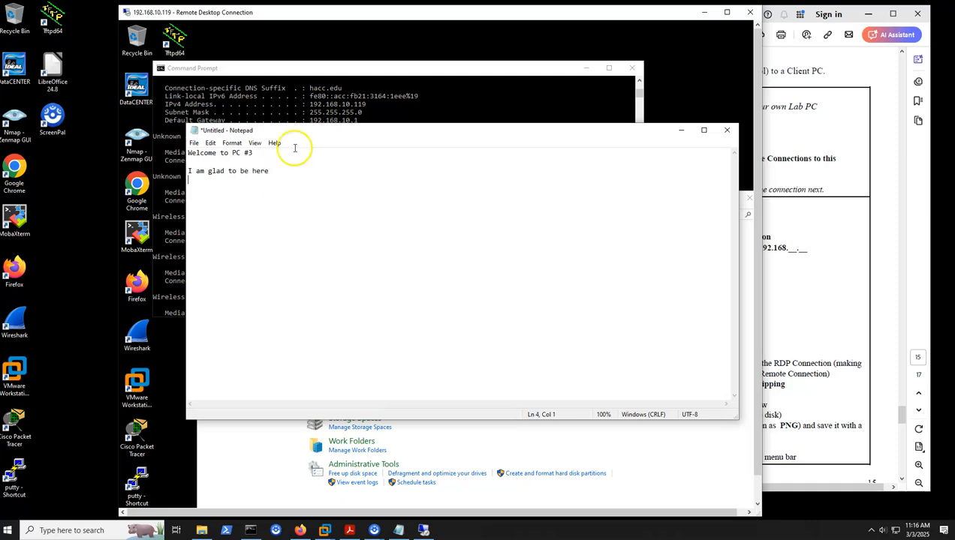
Bring the remote PC's Command Prompt forward and begin a ping command on a fresh prompt line
click(338, 96)
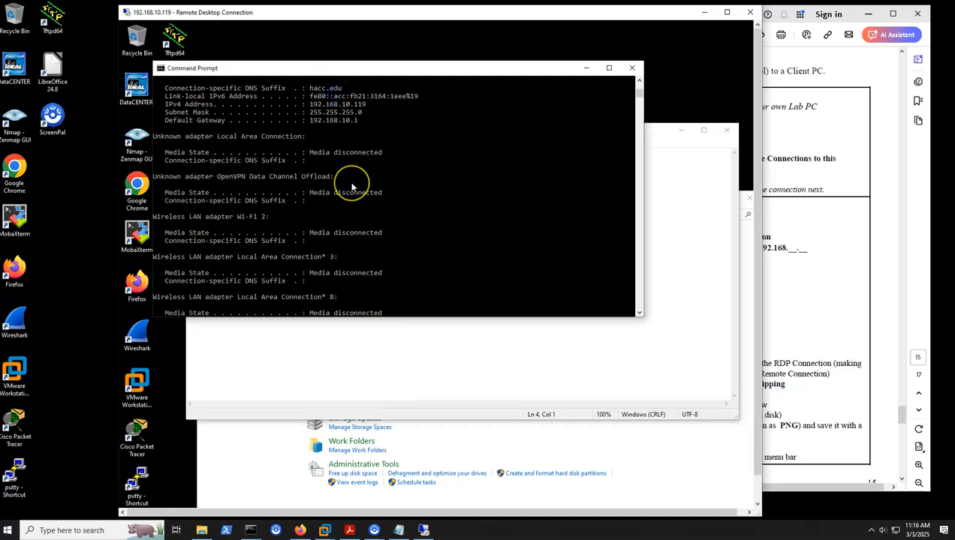
key(Return)
key(Return)
key(Return)
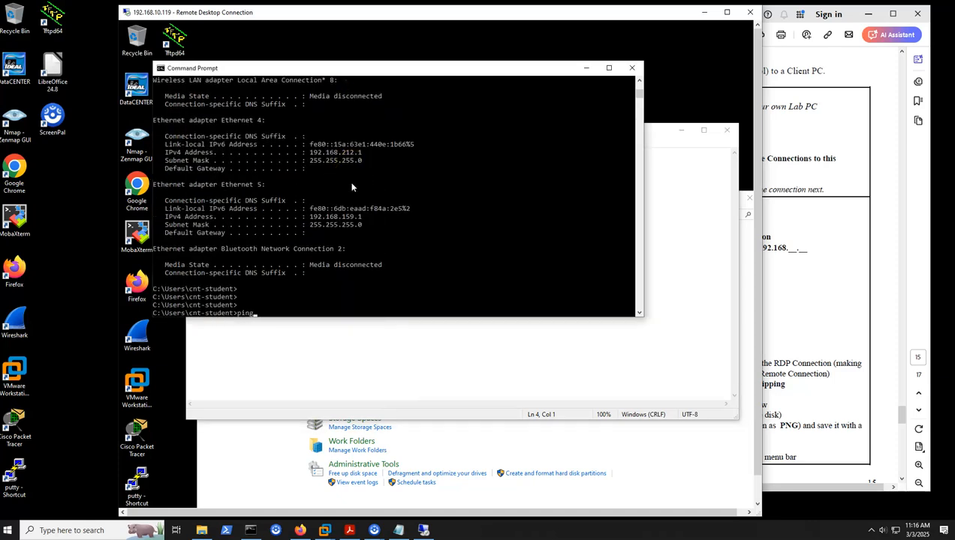
Run ipconfig in the local PC's Command Prompt to look up its Ethernet IPv4 address, and minimize that window
click(251, 526)
scroll(267, 237, up, 20)
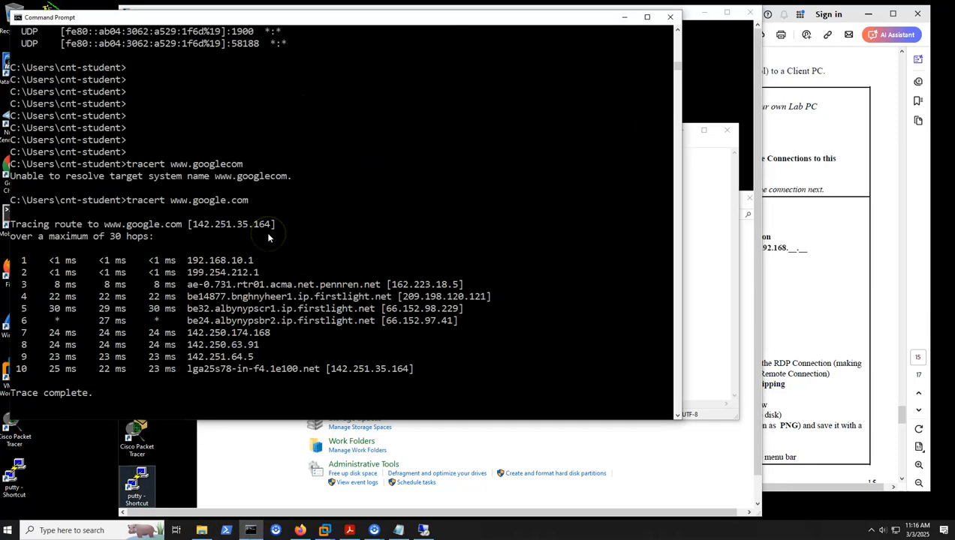
scroll(268, 237, up, 15)
scroll(268, 237, down, 20)
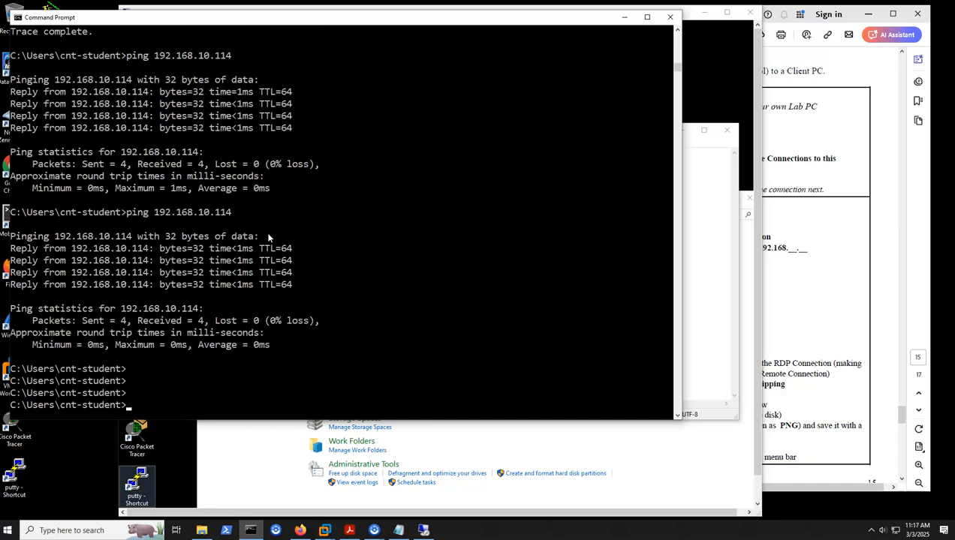
text(ipconfig)
key(Return)
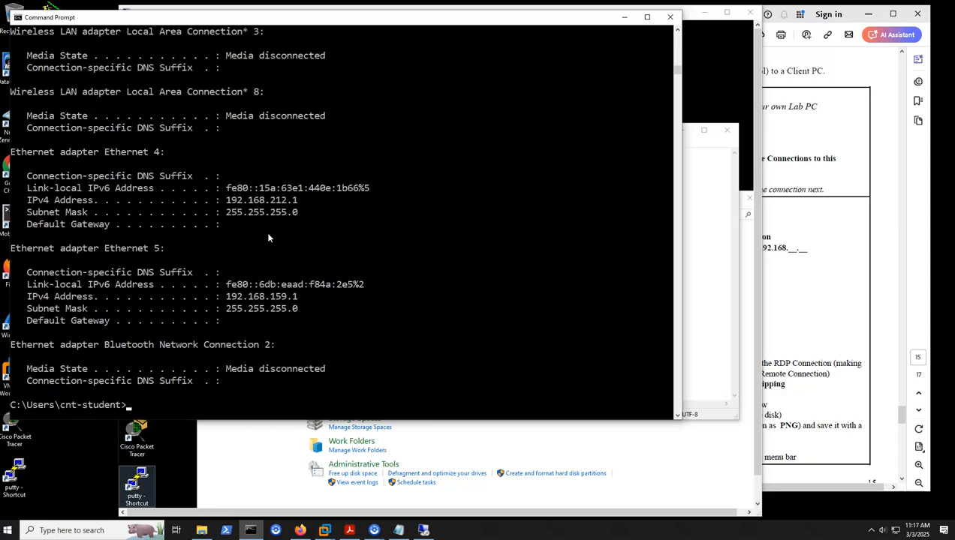
scroll(251, 226, up, 9)
scroll(246, 218, up, 4)
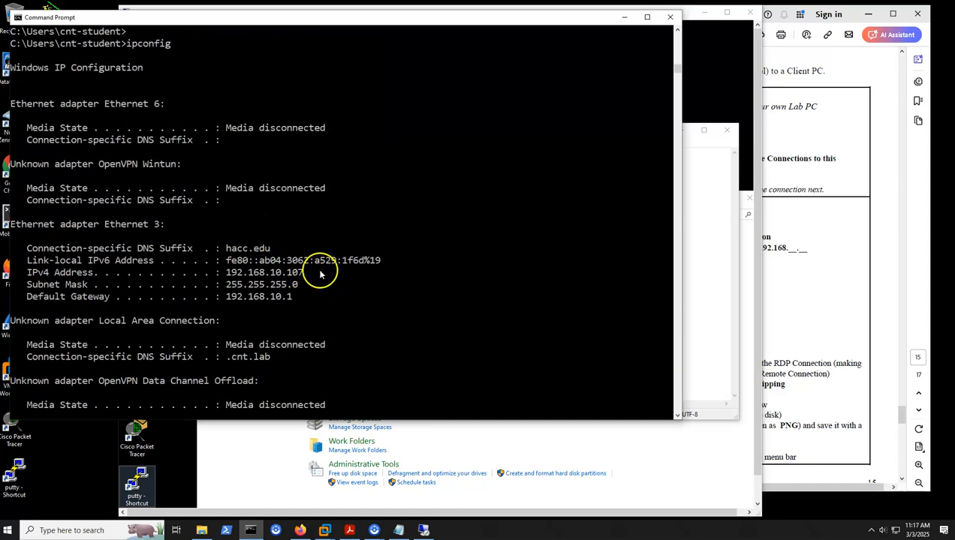
click(624, 17)
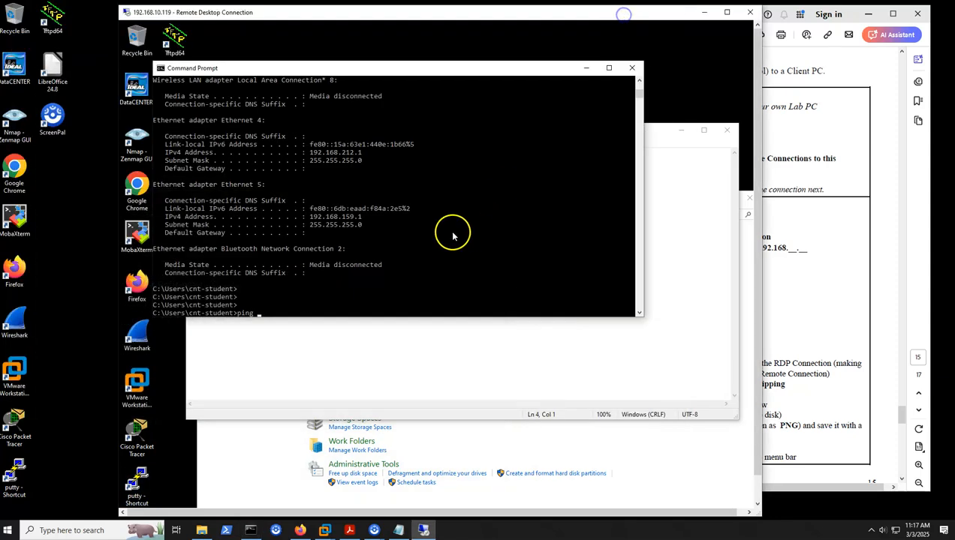
Complete the ping command in the remote session with the address 192.168.10.107 and run it
text(192.168.10.10)
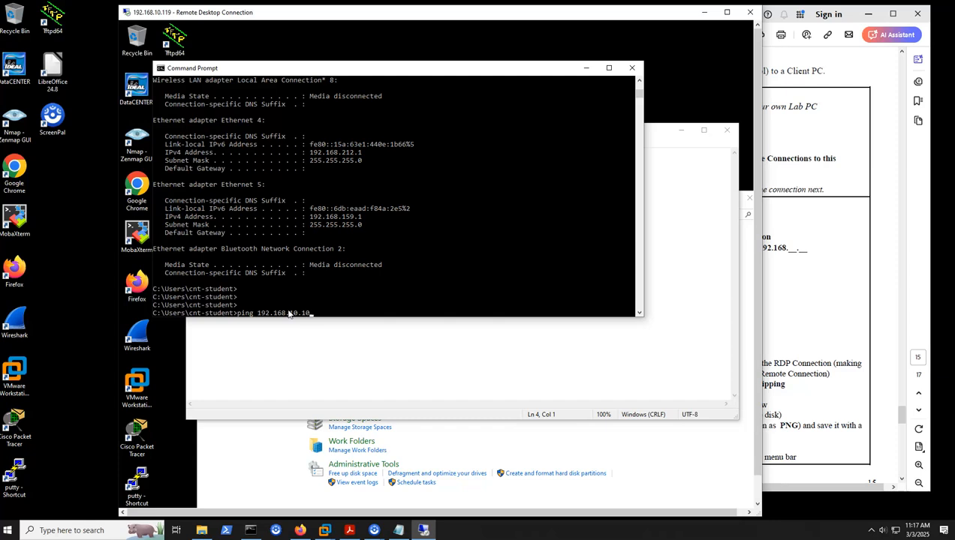
text(7)
key(Return)
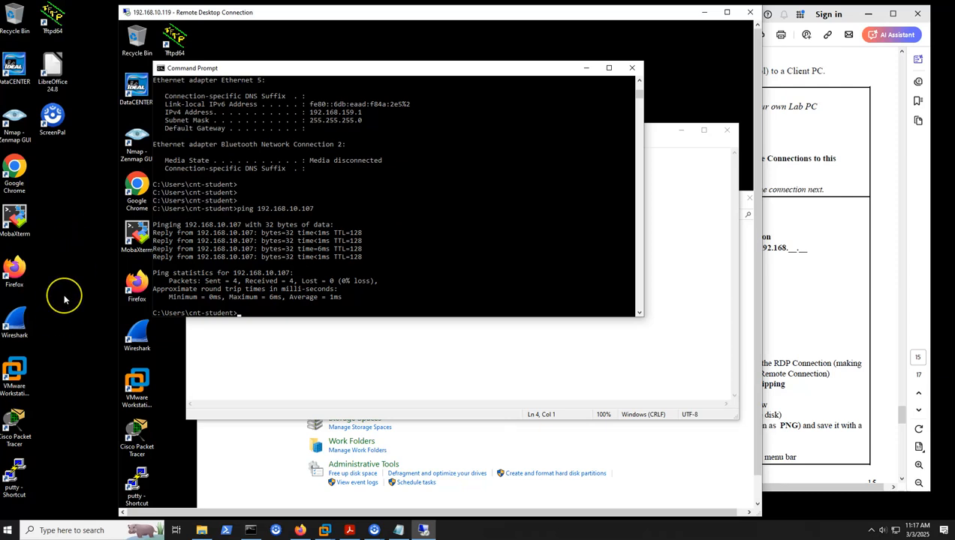
Stagger the remote PC's Command Prompt, Notepad and Control Panel windows so that all three title bars are exposed
drag(426, 70, 420, 48)
click(695, 227)
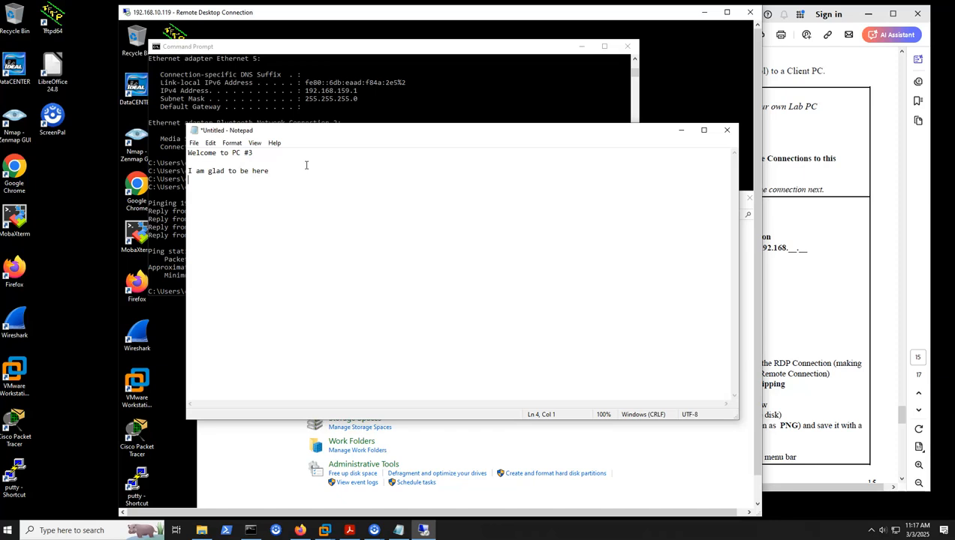
drag(394, 131, 380, 93)
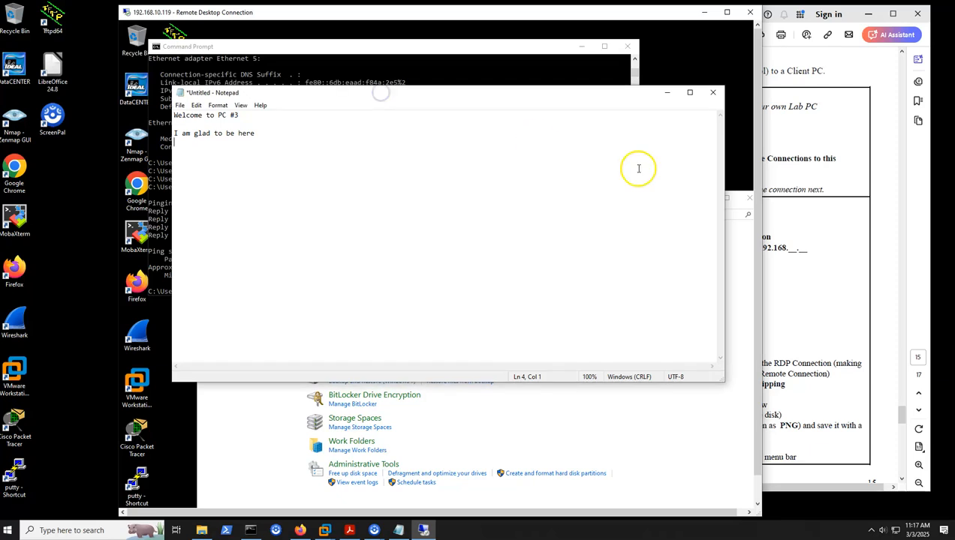
click(746, 251)
drag(650, 208, 622, 155)
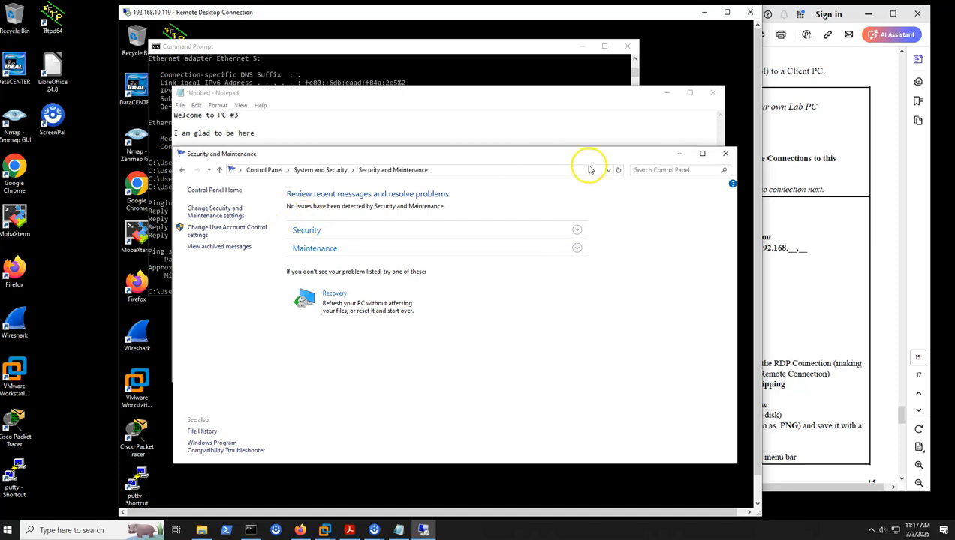
Return to System and Security on the remote PC, inspect its Allow remote access settings, and cancel the dialog
click(183, 171)
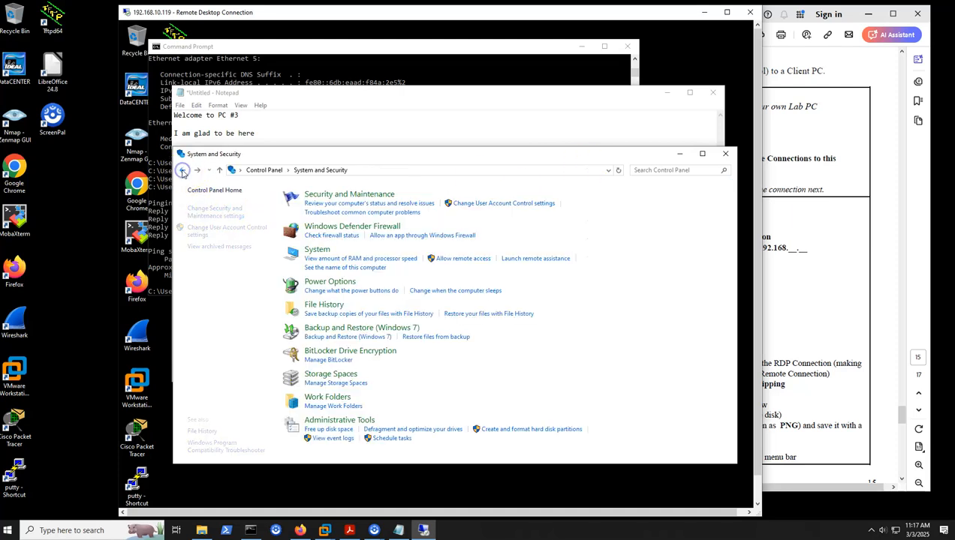
click(459, 260)
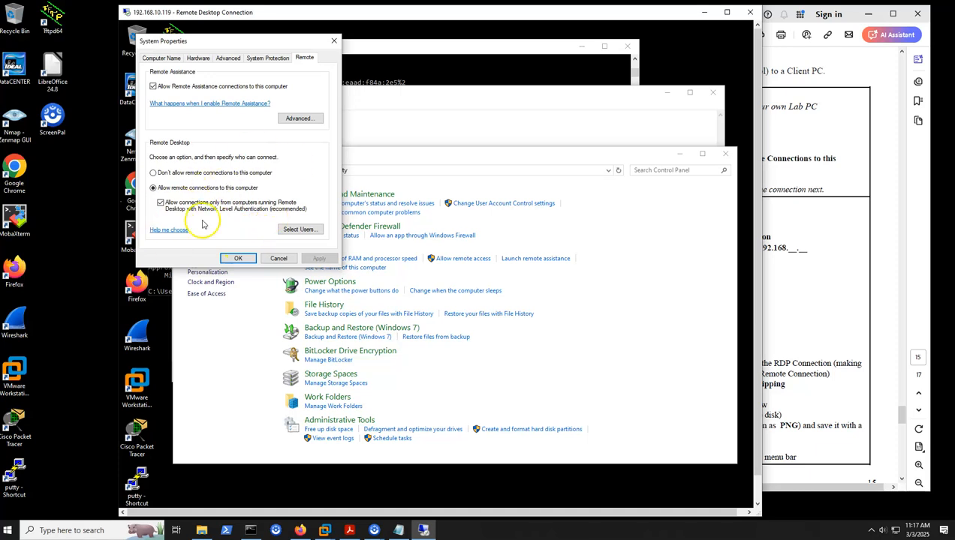
click(277, 258)
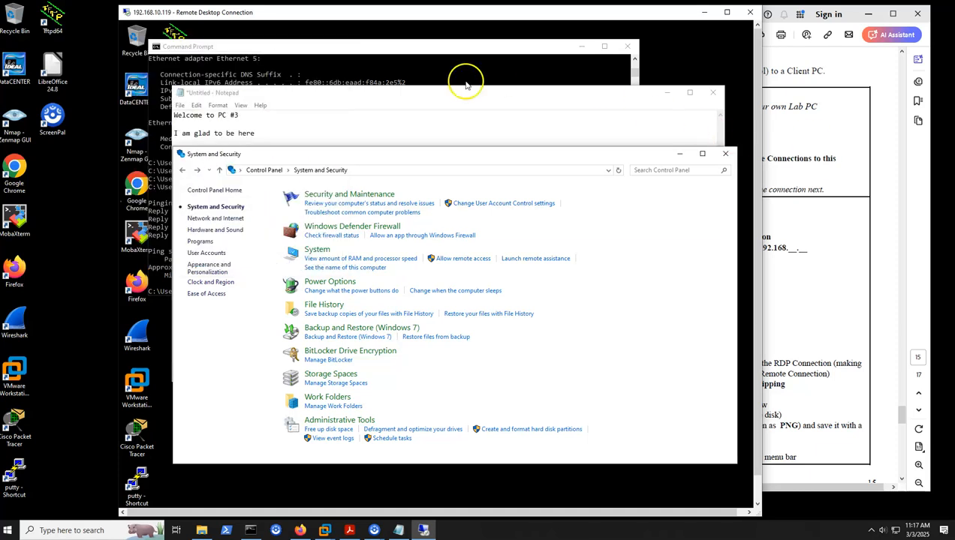
Bring the remote Notepad in front of the Command Prompt and shift it and the Remote Desktop session window slightly
click(456, 103)
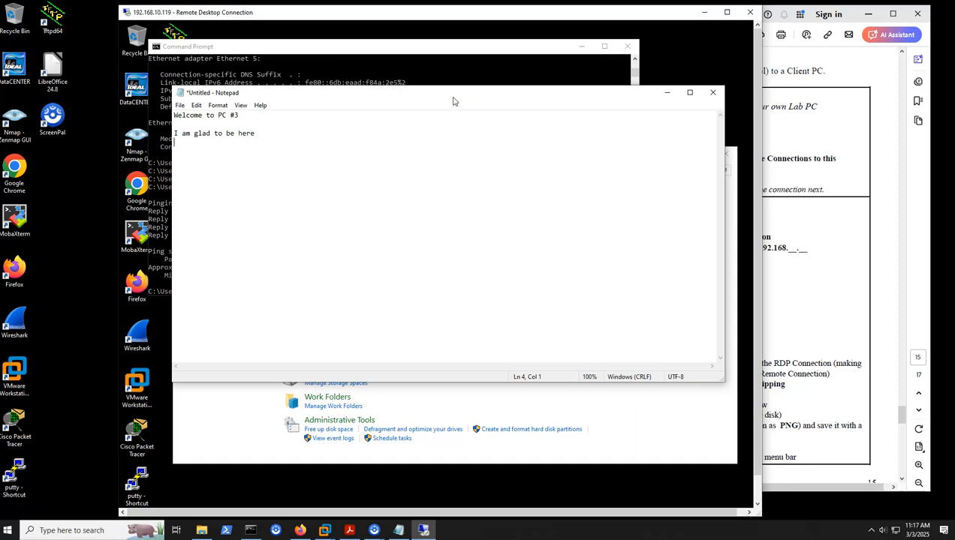
click(425, 50)
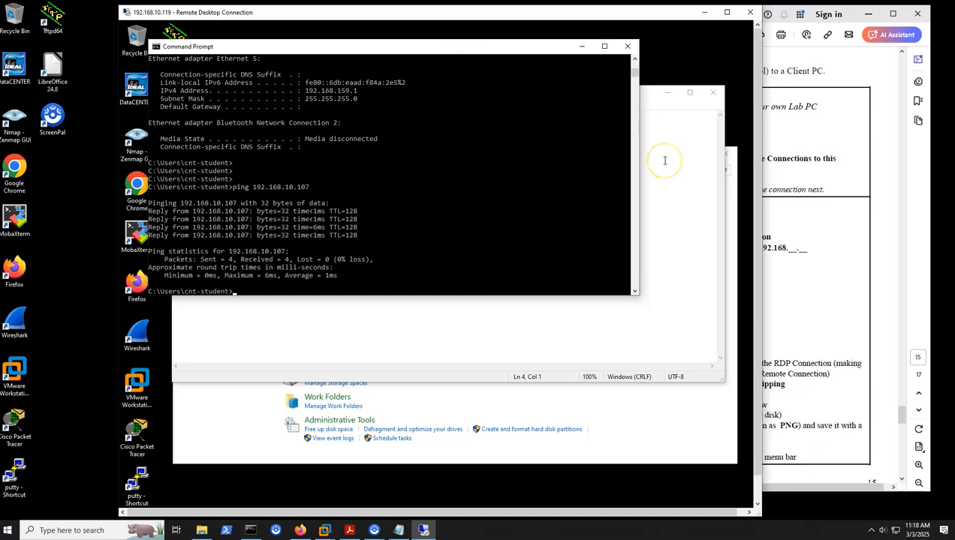
click(661, 115)
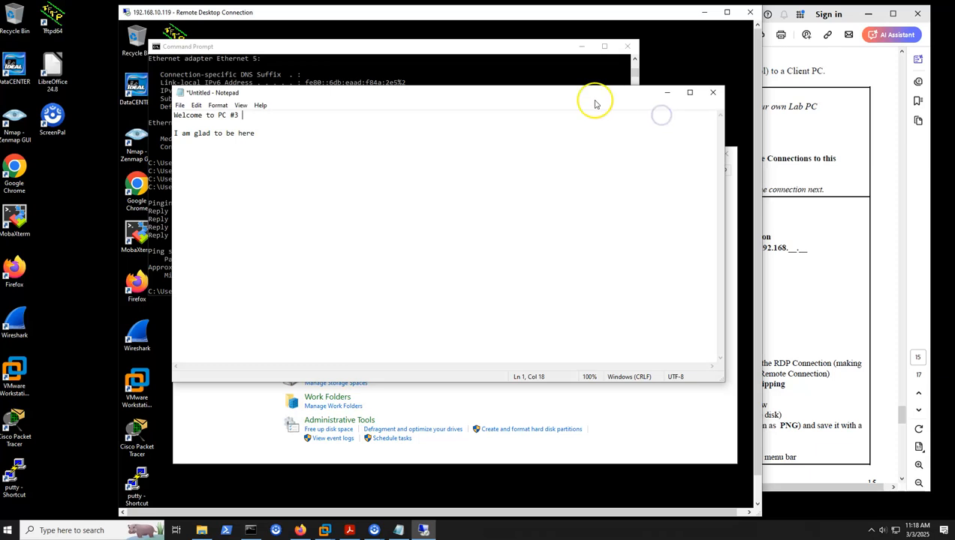
drag(594, 103, 592, 93)
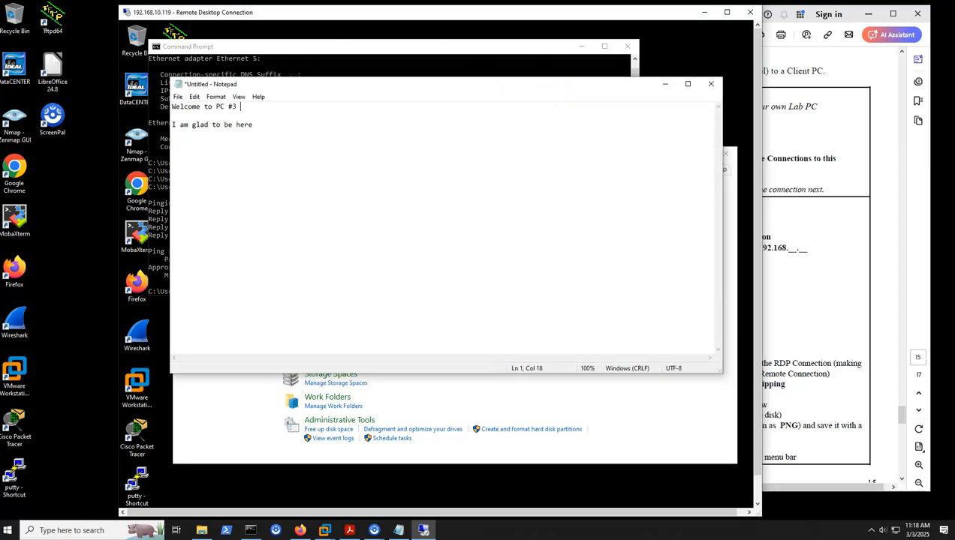
drag(340, 12, 335, 20)
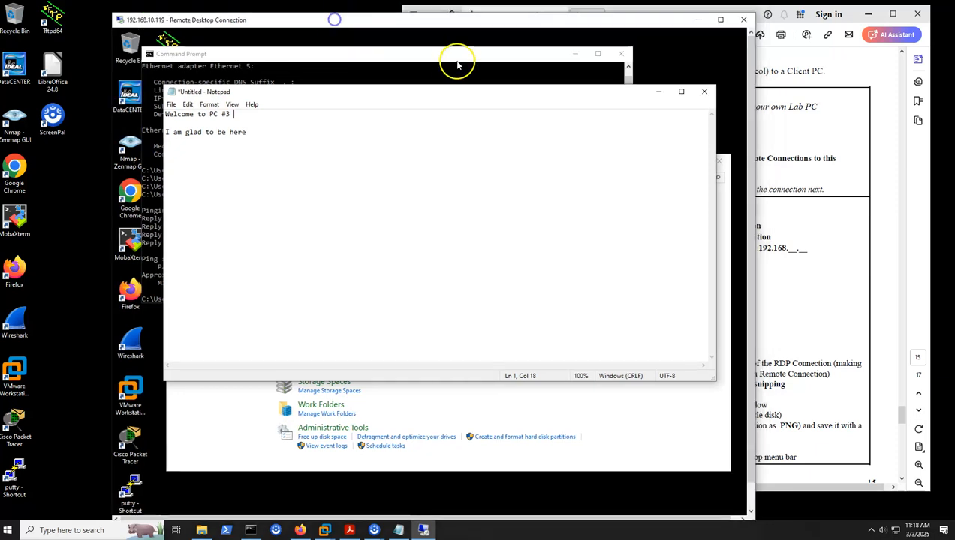
click(290, 81)
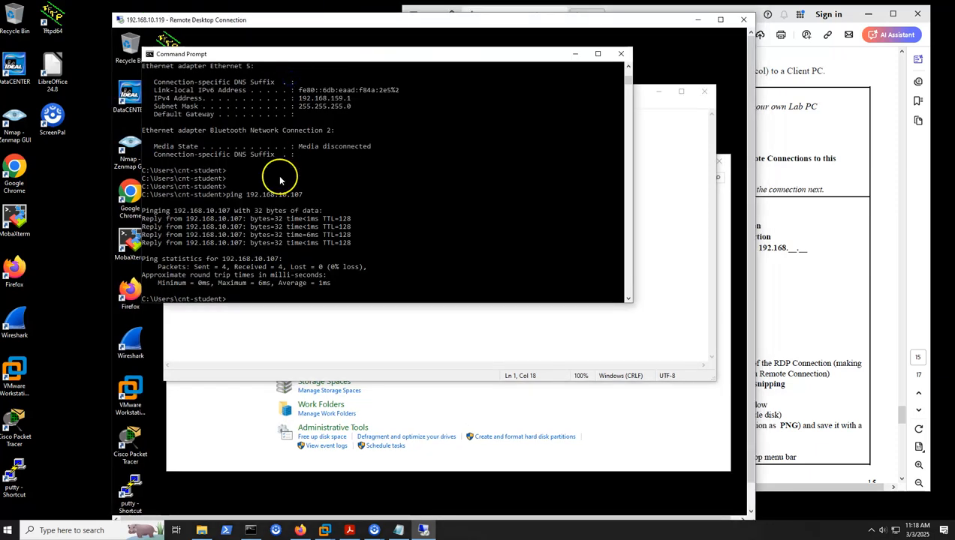
click(674, 257)
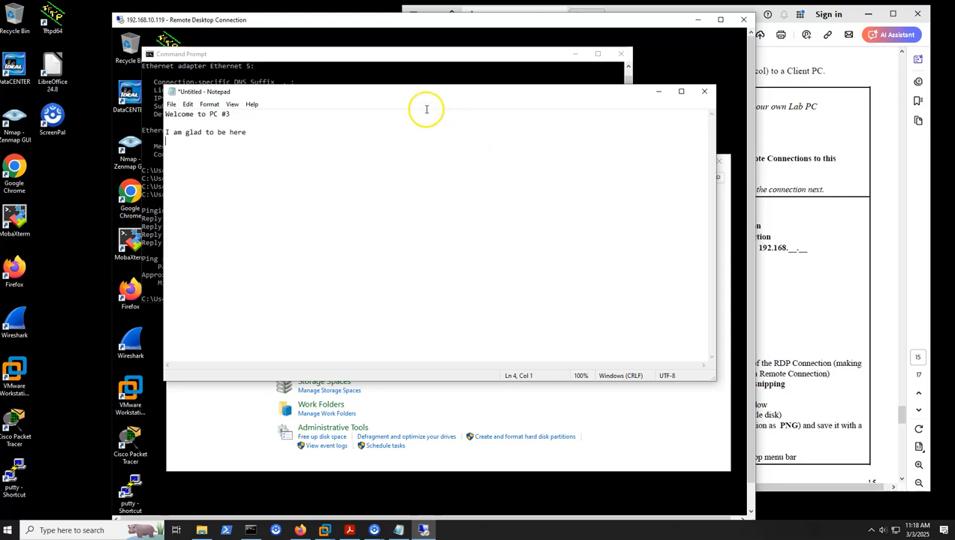
click(312, 20)
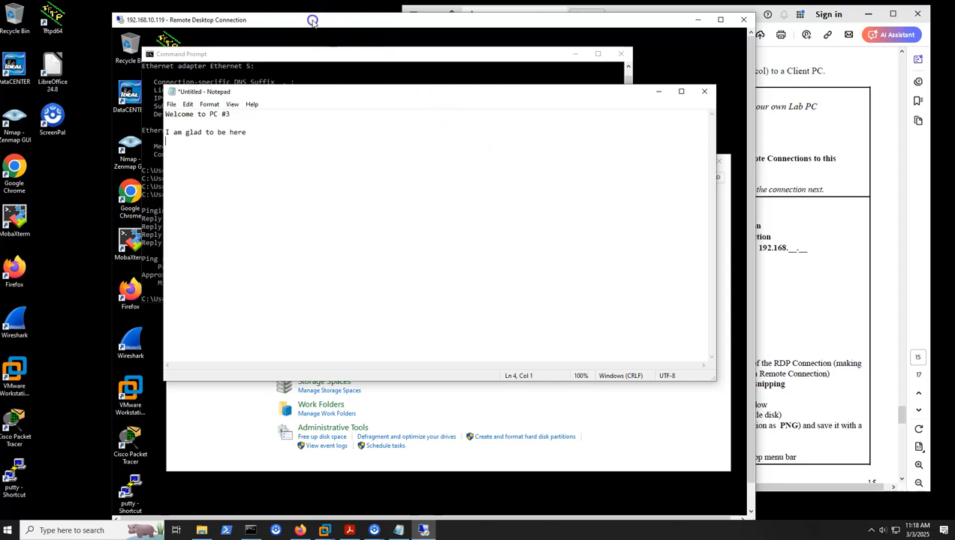
drag(312, 21, 305, 20)
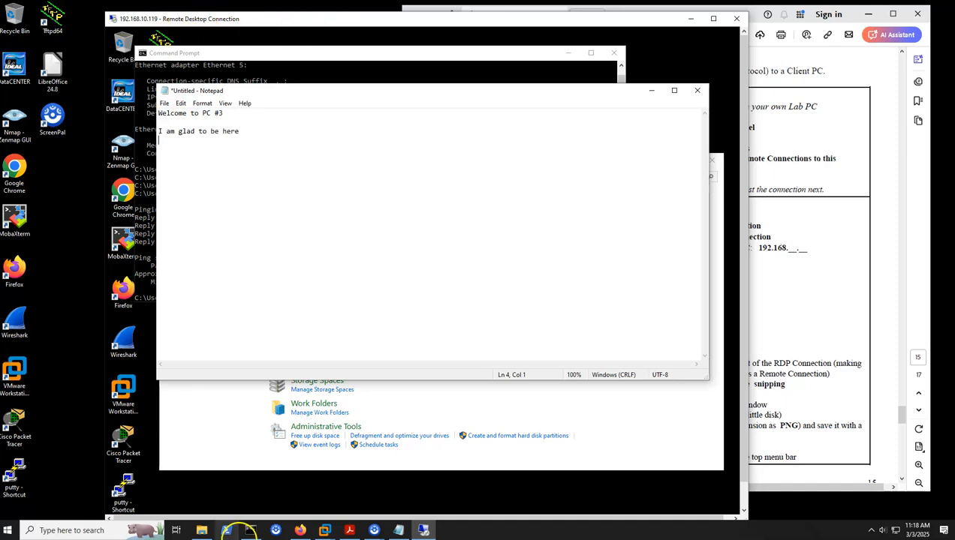
Open the Snipping Tool on the local PC and capture the whole Remote Desktop window, including its title bar
click(6, 533)
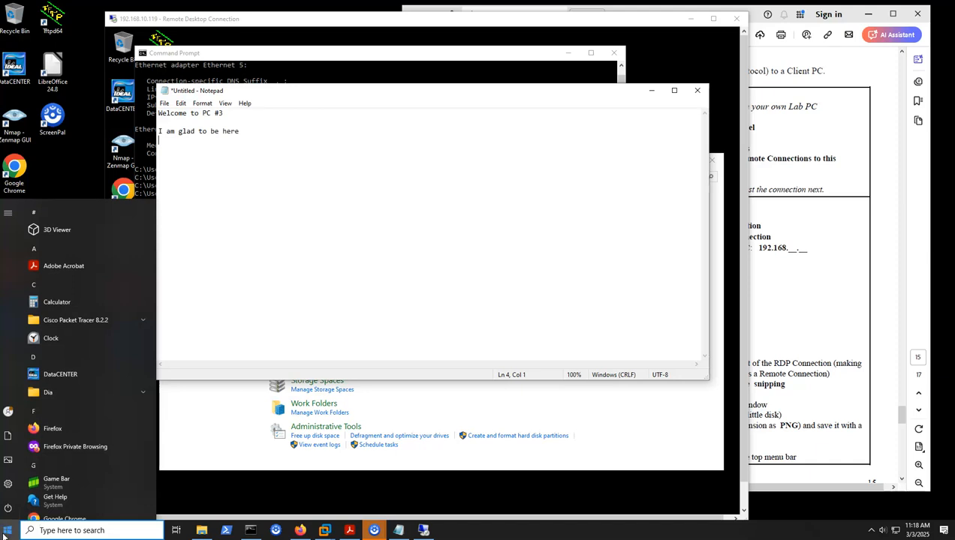
text(snipp)
key(Return)
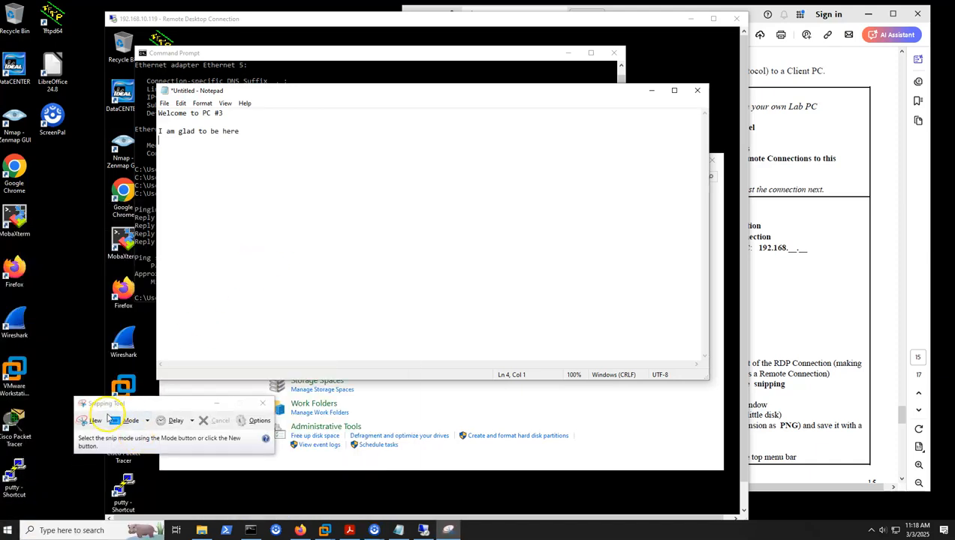
click(90, 421)
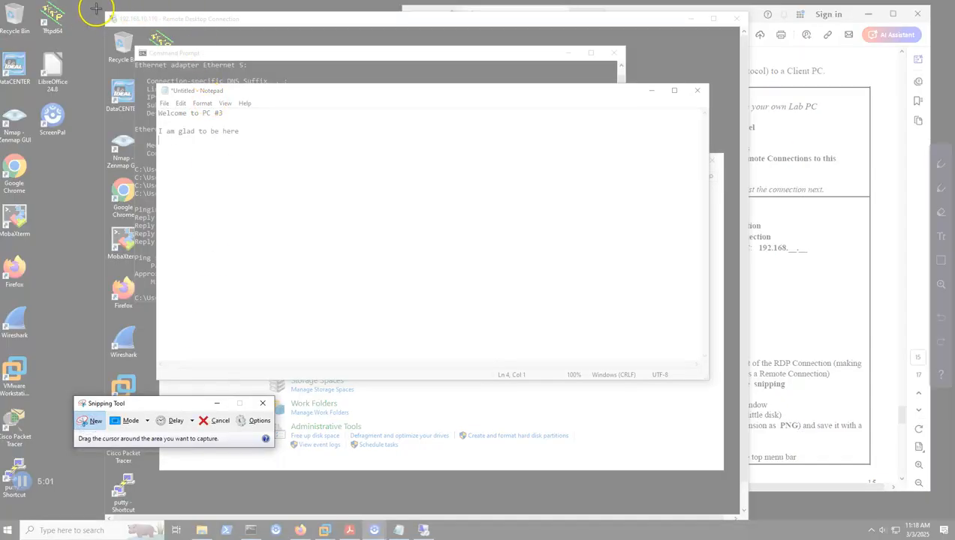
drag(94, 7, 753, 526)
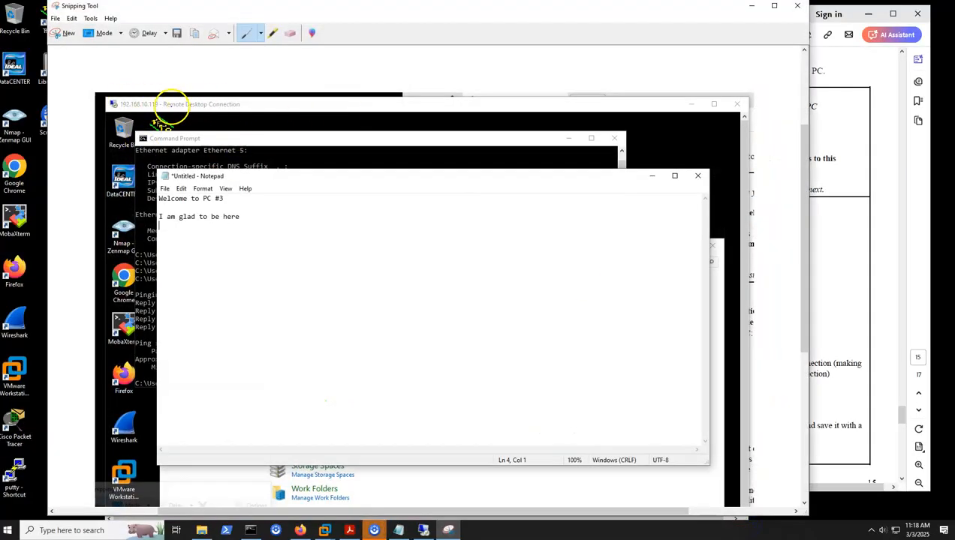
Save the capture as RDPSession.PNG in the "120 - Chap 4 Lab - Campus" folder, and close the Snipping Tool
click(177, 34)
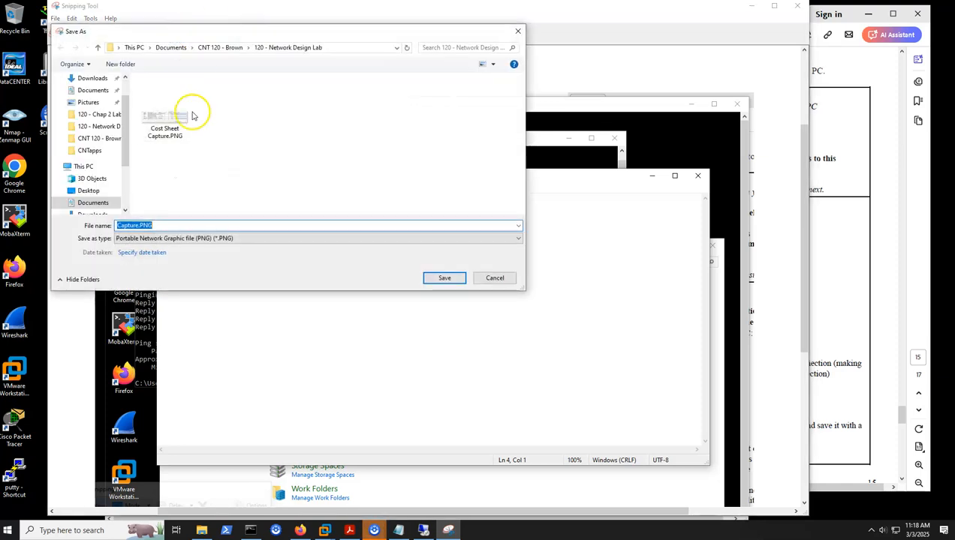
click(211, 48)
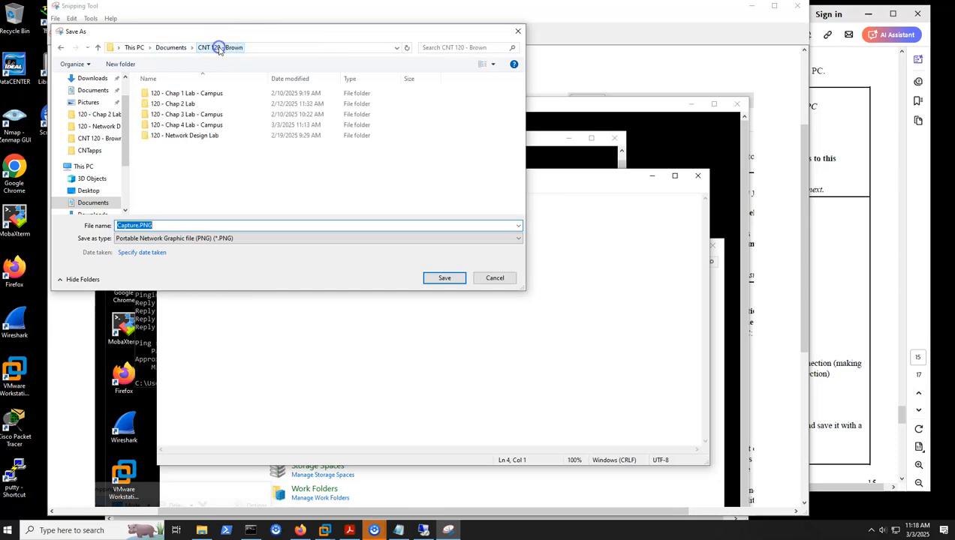
double_click(200, 126)
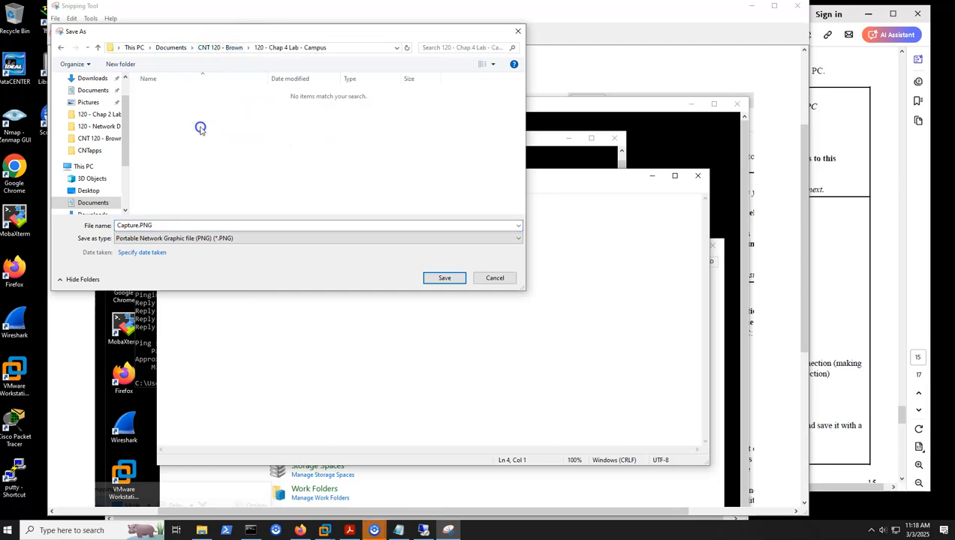
click(863, 339)
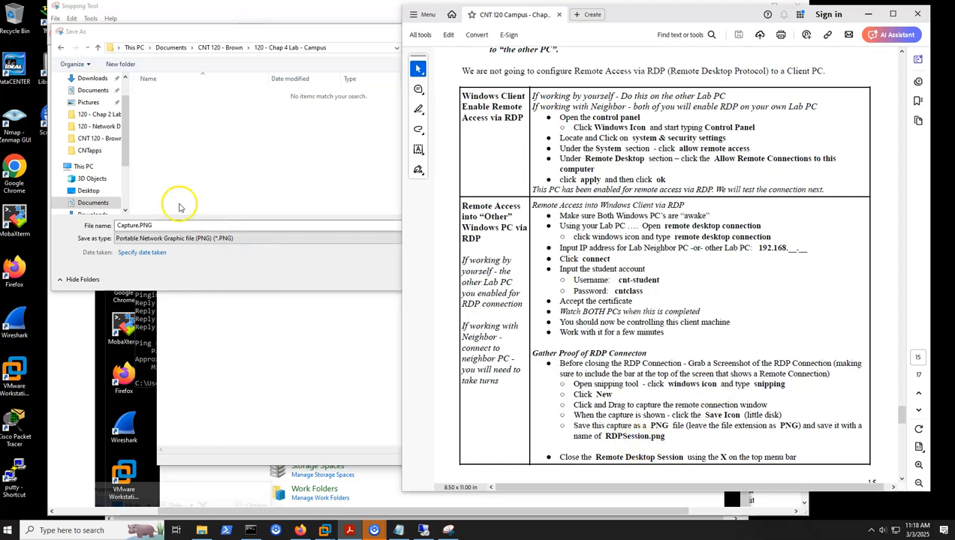
click(135, 225)
click(138, 225)
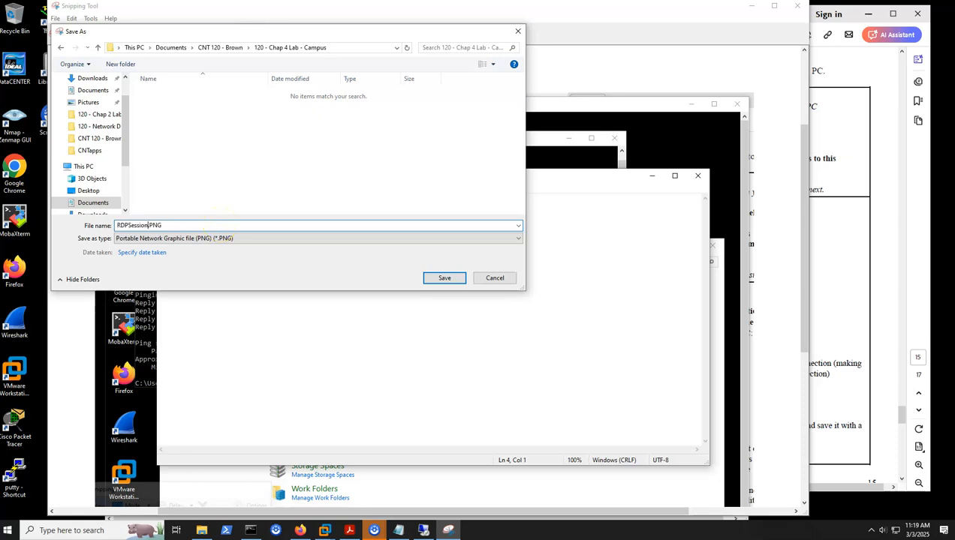
click(443, 278)
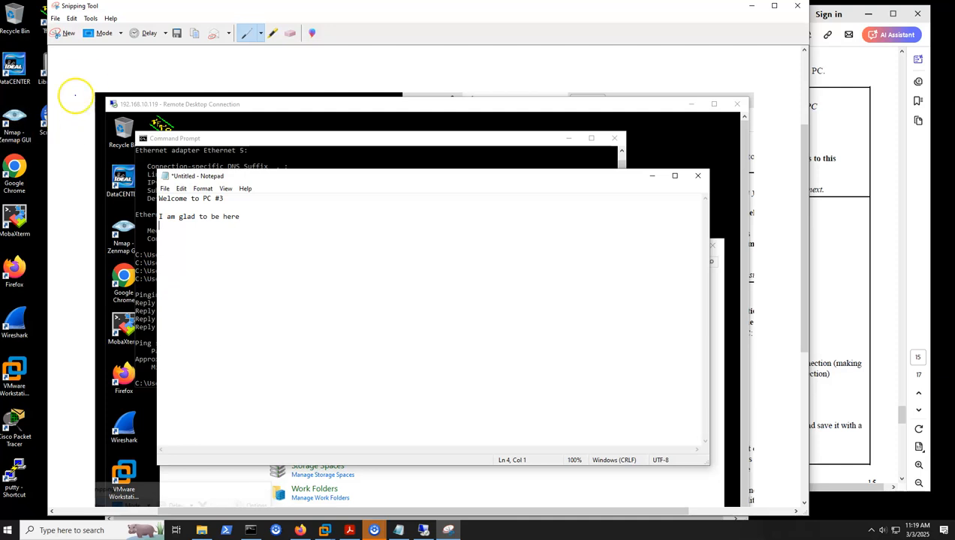
click(799, 7)
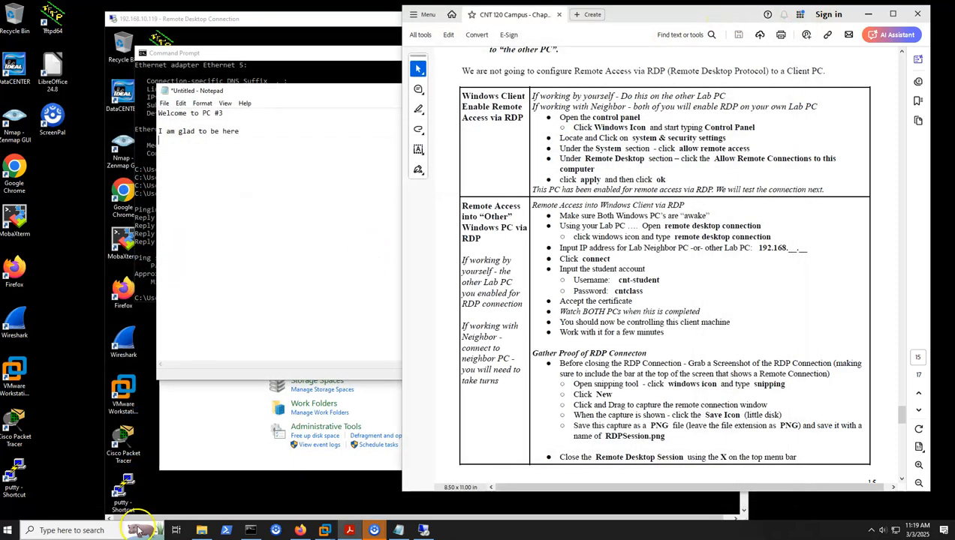
Check for RDPSession.PNG in the Chap 4 lab folder in File Explorer, and minimize that window
click(201, 530)
click(478, 280)
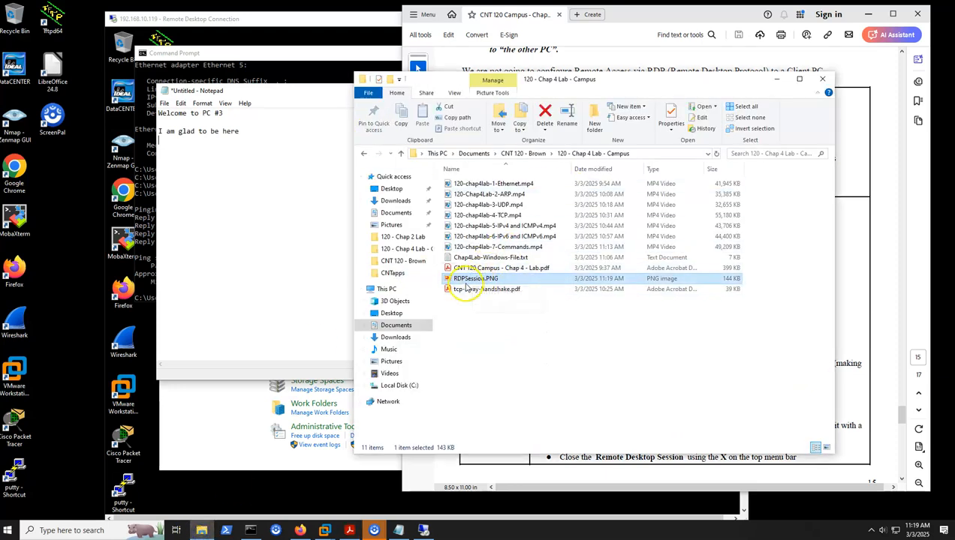
click(777, 78)
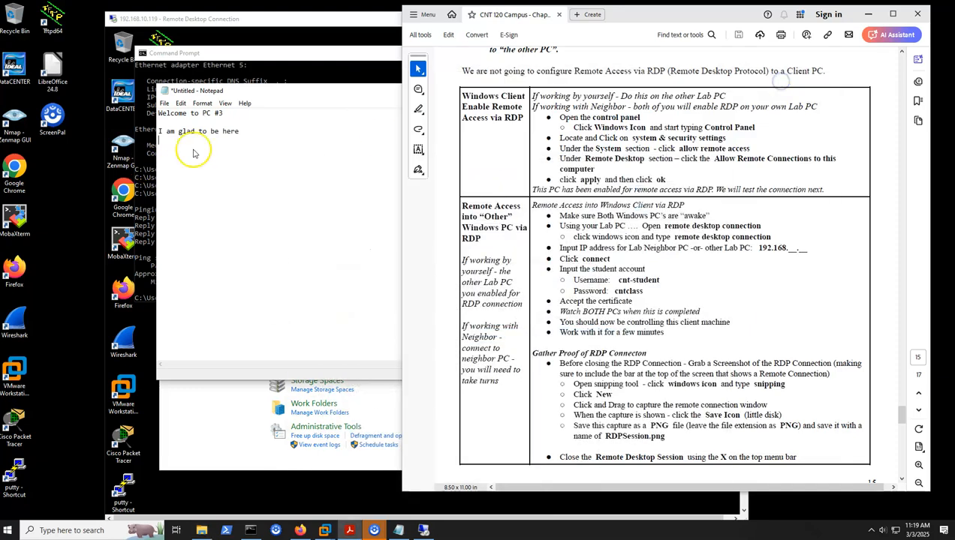
Bring the Remote Desktop session with 192.168.10.119 forward, close it, and confirm the disconnection
click(282, 67)
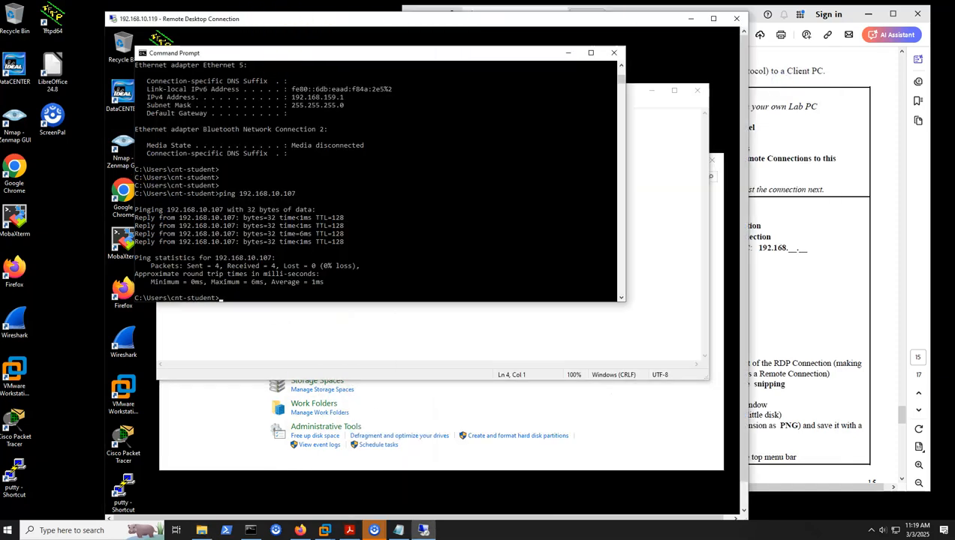
click(736, 20)
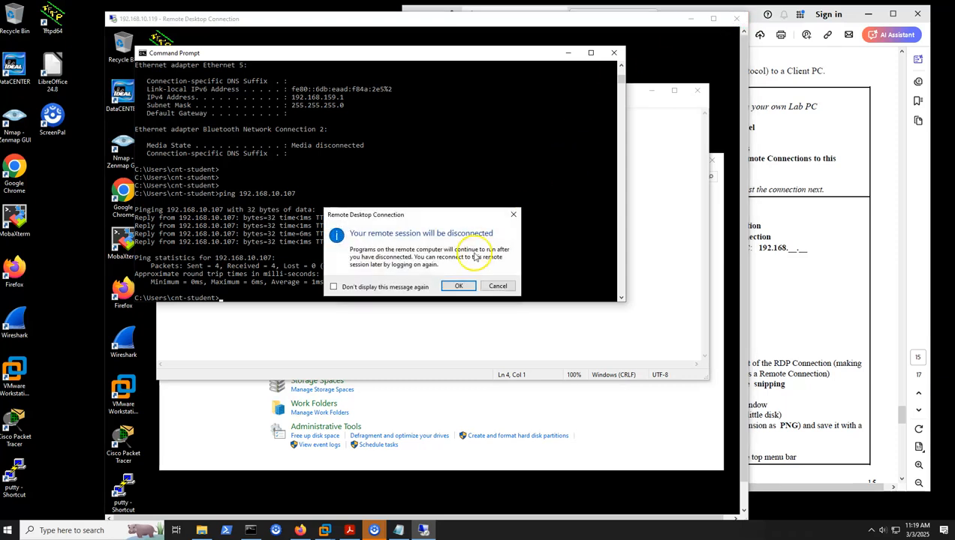
click(458, 285)
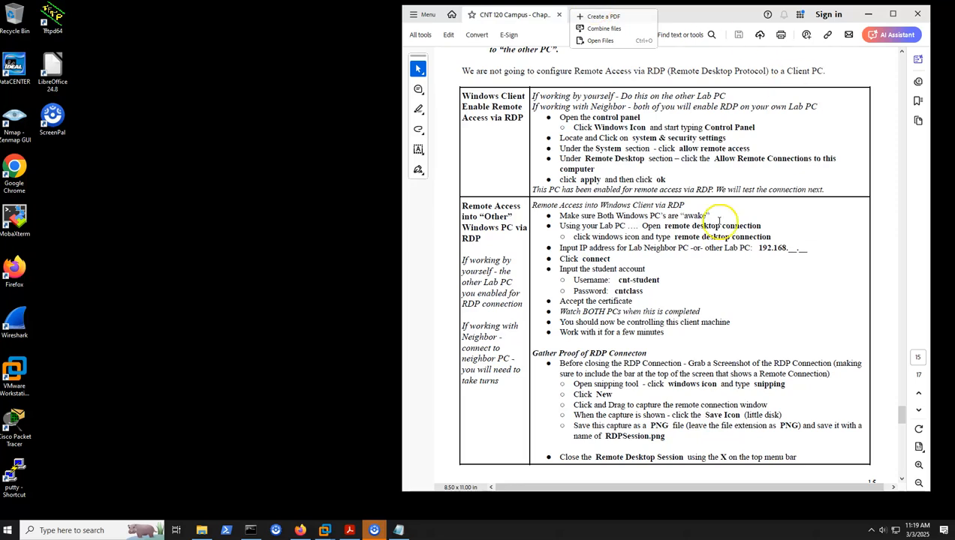
Consult the lab's Windows RDP Enabled PC Clean Up instructions, and open Control Panel on the local PC
scroll(715, 224, down, 5)
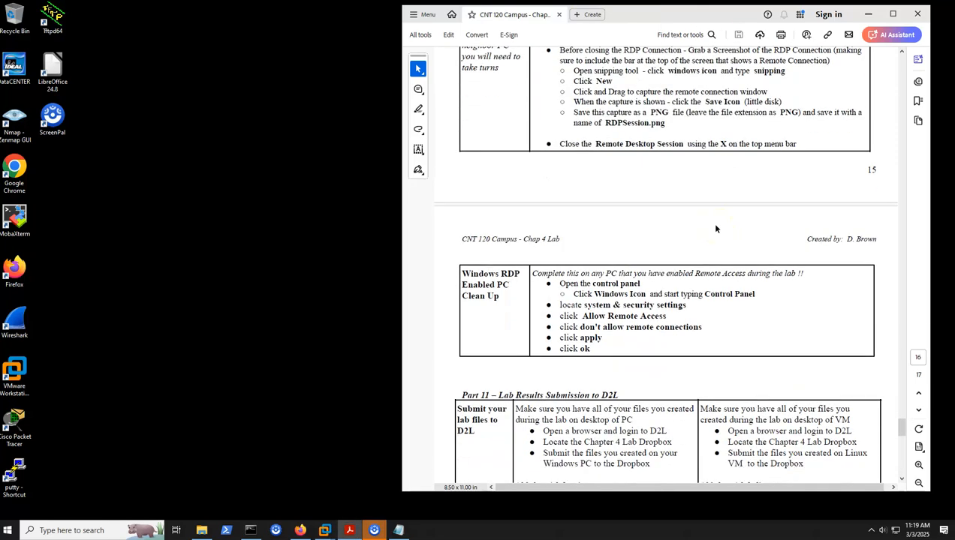
scroll(715, 229, down, 1)
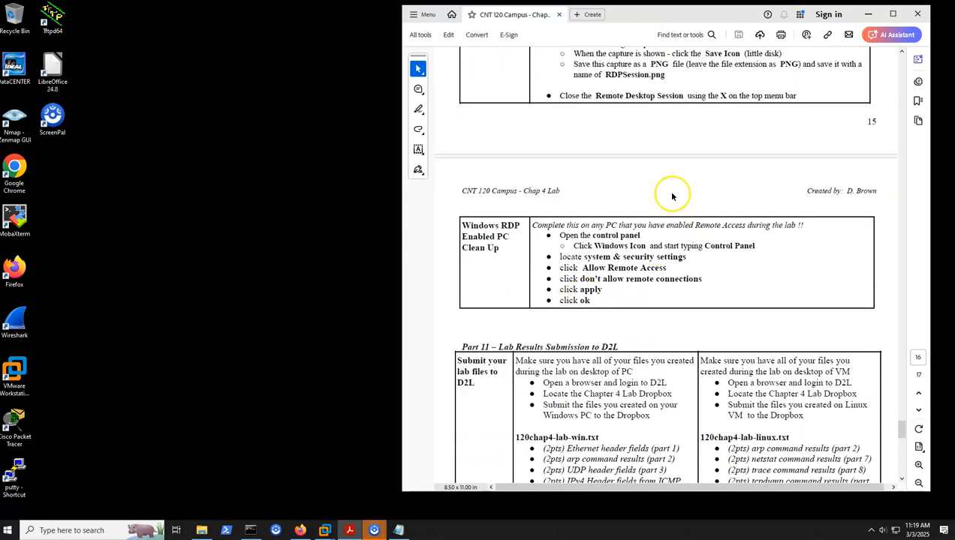
click(14, 529)
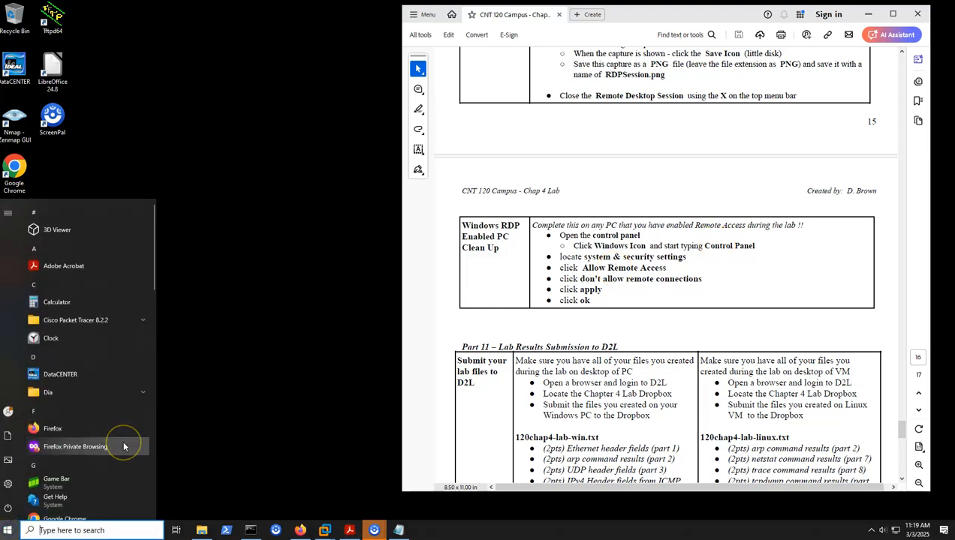
text(control)
key(Return)
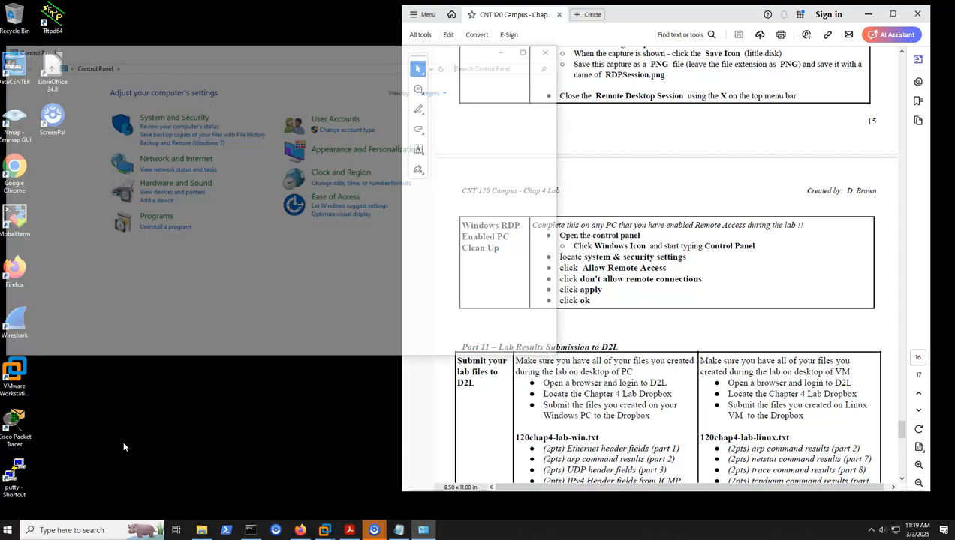
Set Remote Desktop to "Don't allow remote connections to this computer" in the System and Security remote access settings, apply it, and close Control Panel
click(178, 119)
click(286, 154)
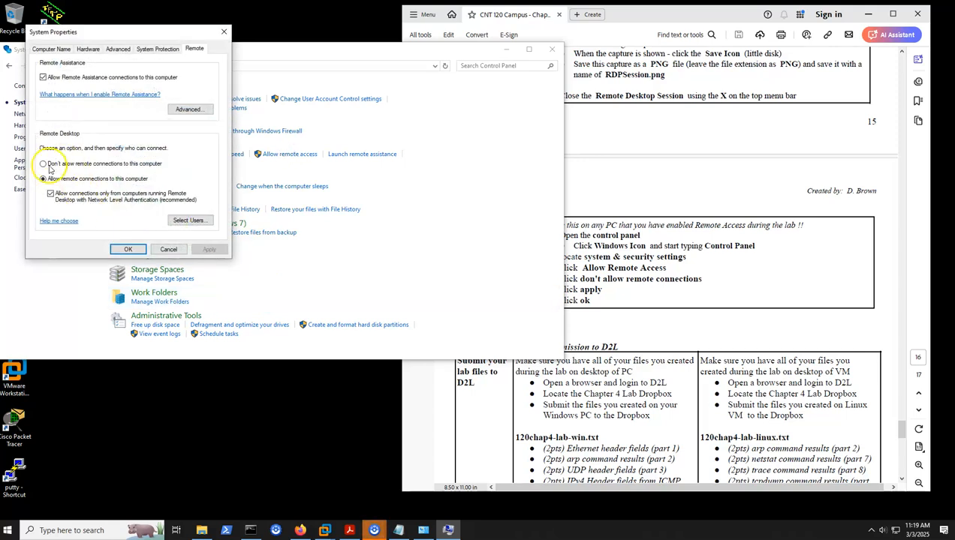
click(47, 165)
click(208, 250)
click(128, 249)
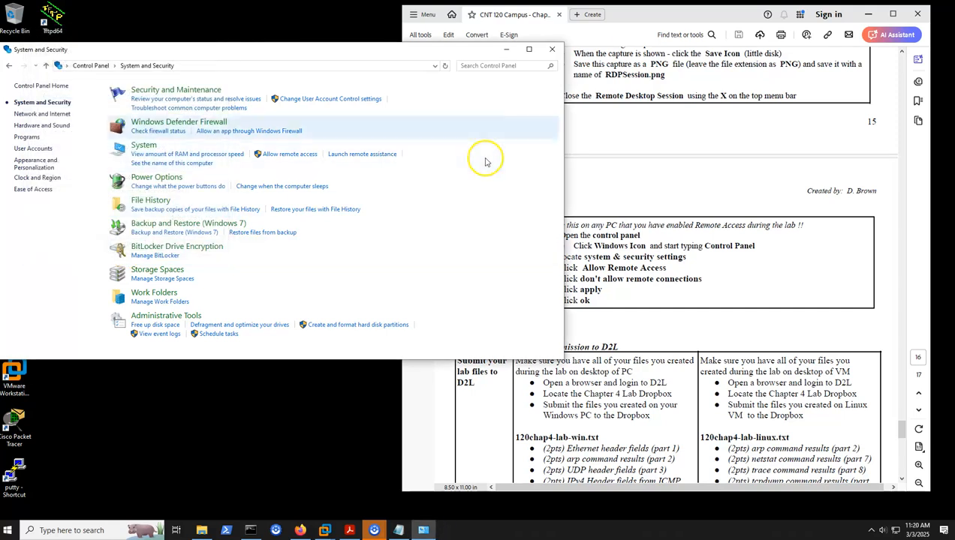
click(551, 51)
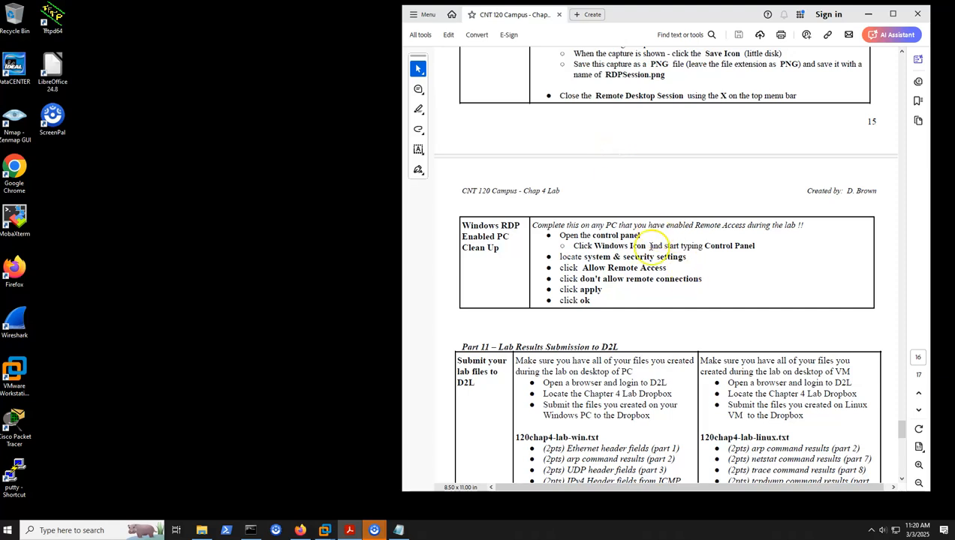
Consult the Part 11 D2L submission checklist in the lab PDF, and bring up Chap4Lab-Windows-File.txt at its beginning
scroll(666, 239, down, 3)
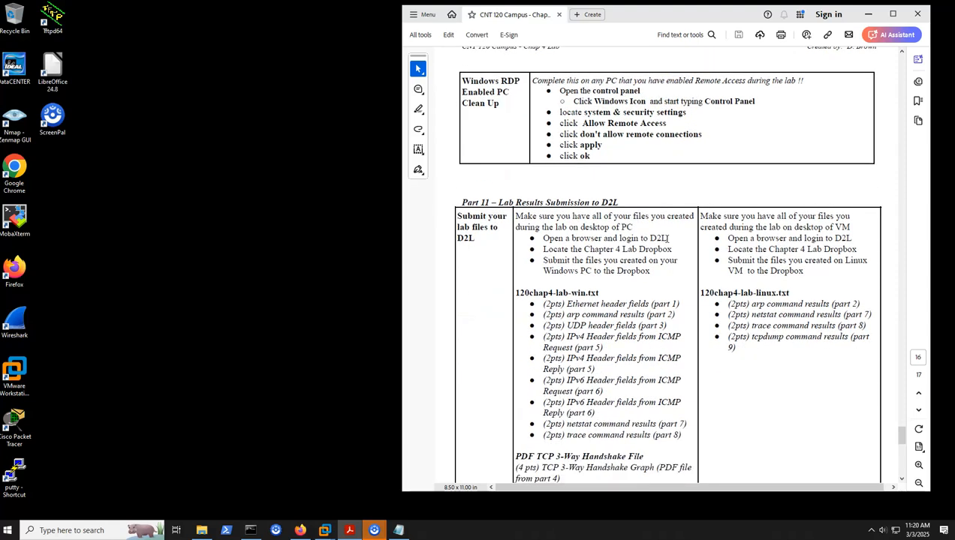
scroll(667, 239, down, 2)
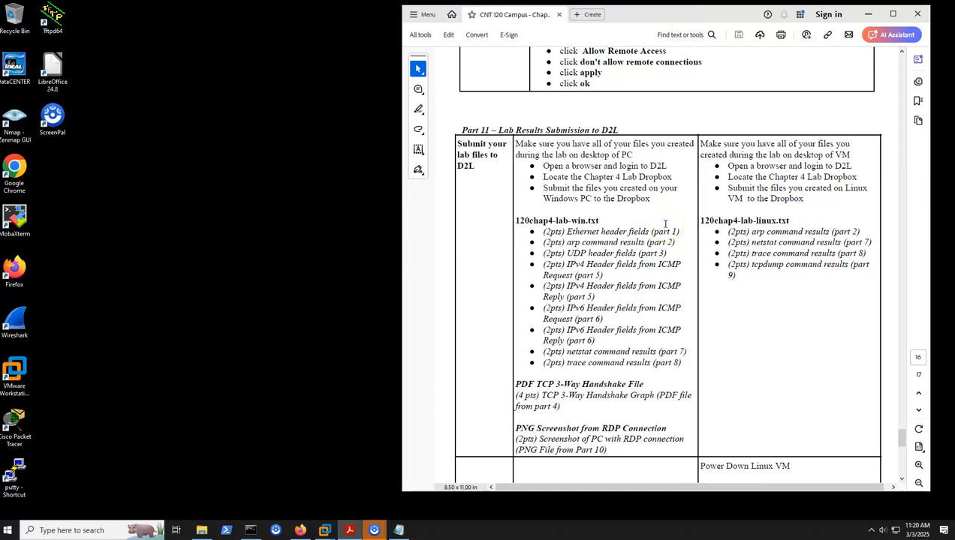
click(401, 530)
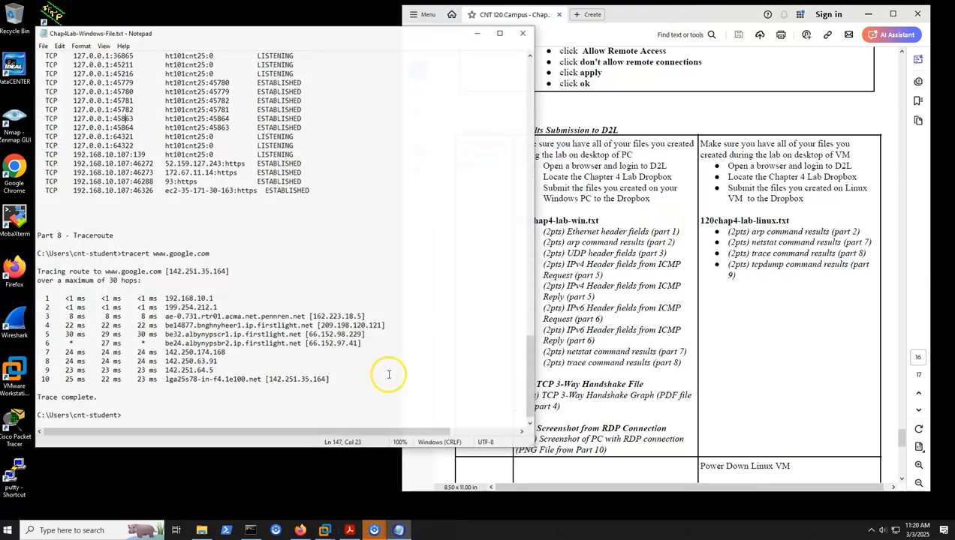
drag(330, 34, 316, 28)
scroll(289, 190, up, 10)
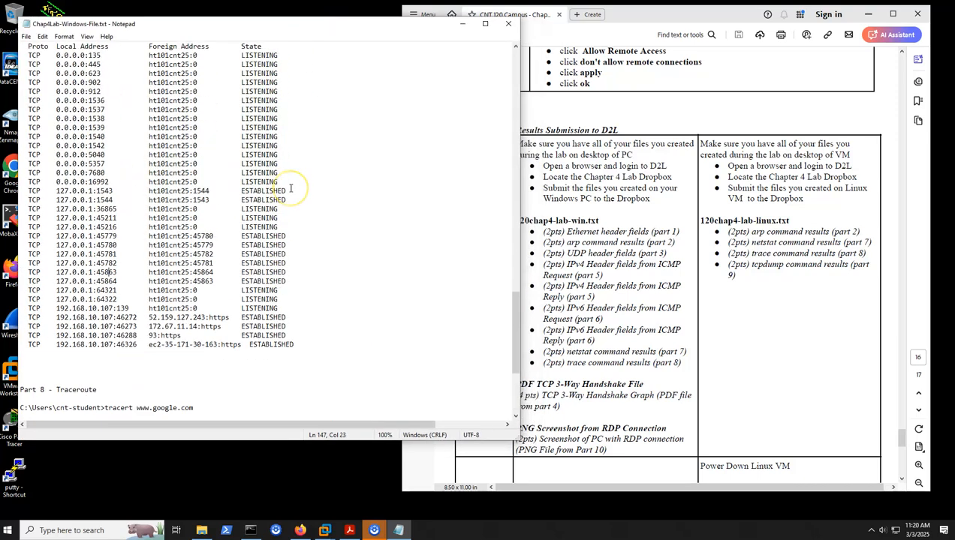
scroll(290, 188, up, 15)
drag(518, 225, 513, 75)
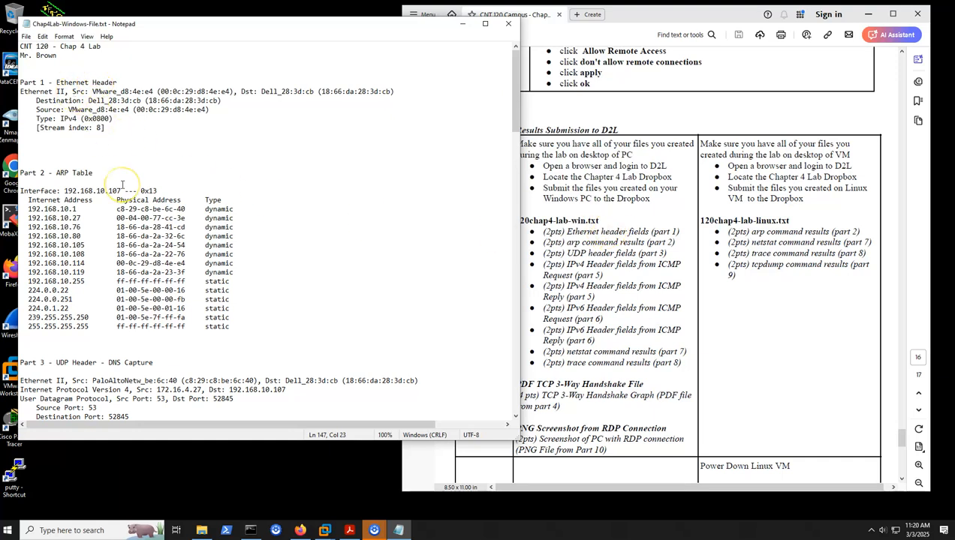
Review the sections from Part 1 Ethernet Header through Part 8 Traceroute in the Windows lab file against the submission checklist
scroll(123, 184, down, 6)
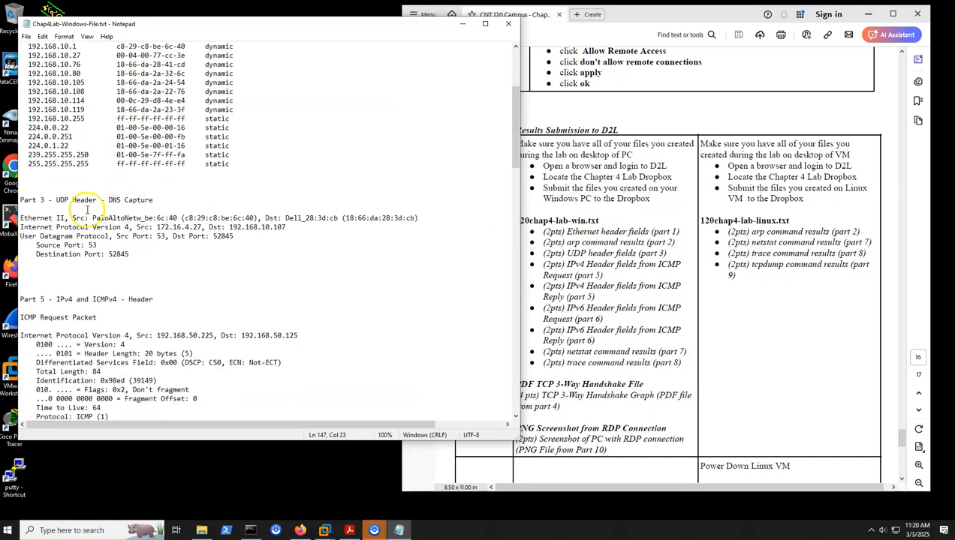
scroll(135, 292, down, 4)
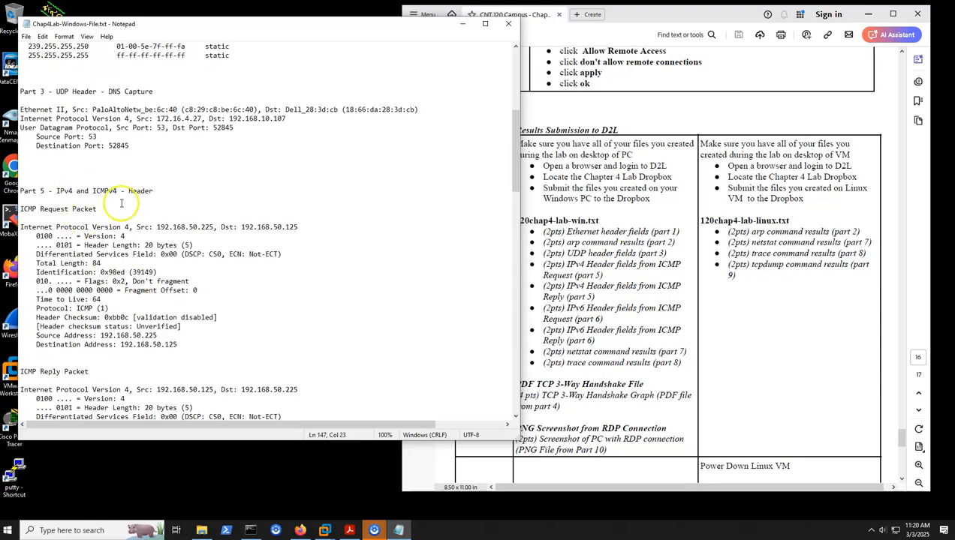
scroll(97, 226, down, 3)
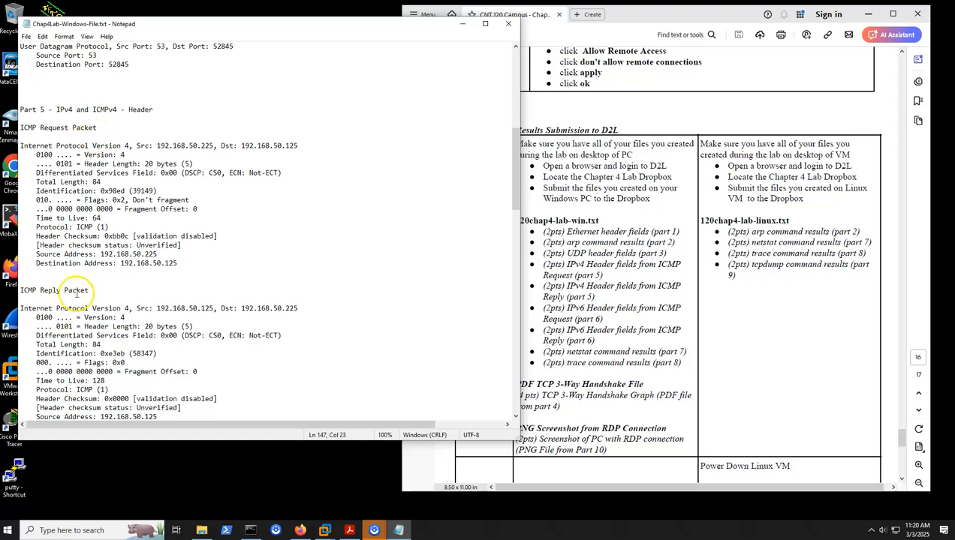
scroll(76, 294, down, 5)
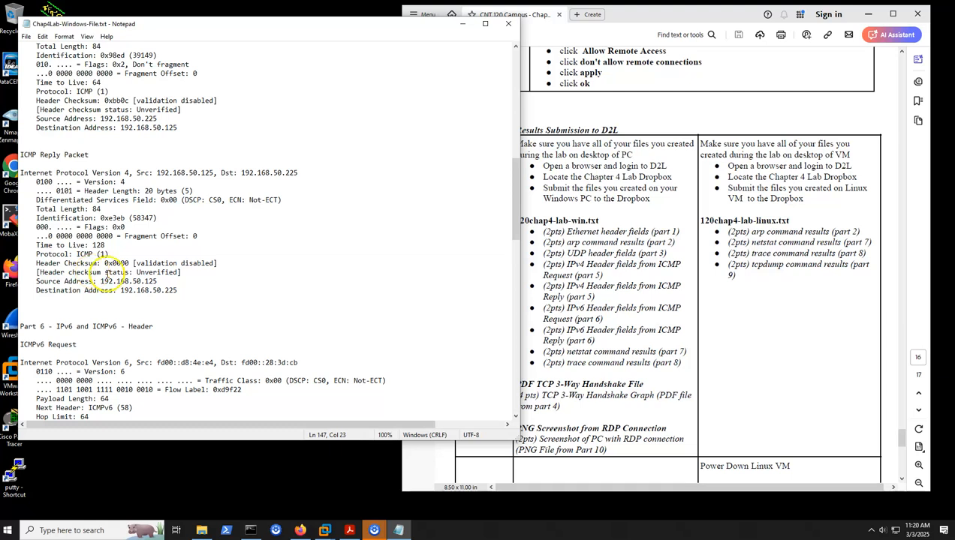
scroll(107, 279, down, 4)
scroll(60, 231, down, 5)
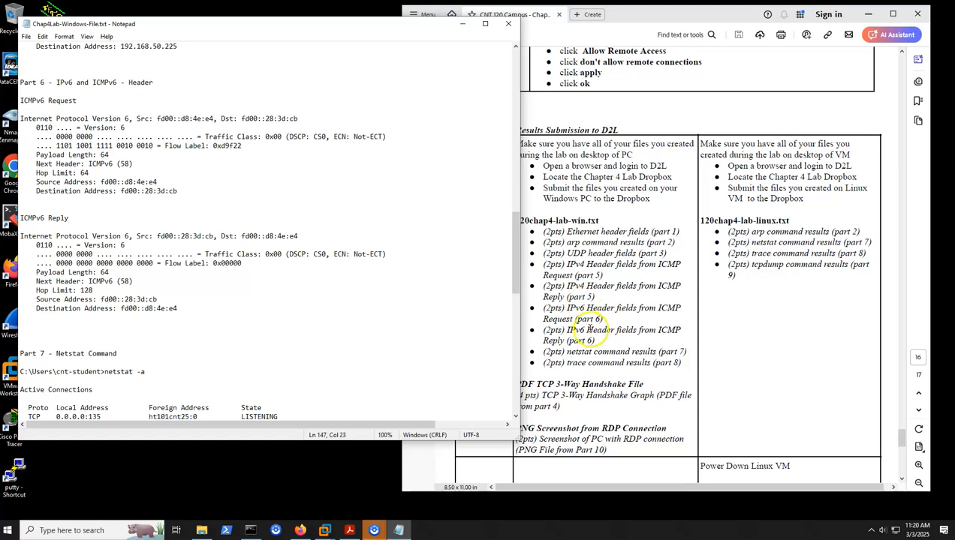
scroll(589, 328, down, 1)
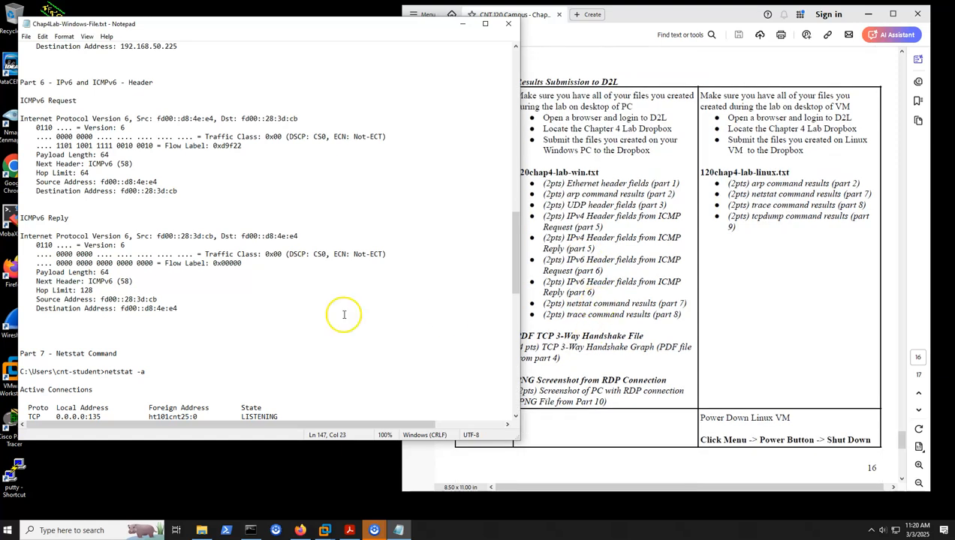
scroll(85, 273, down, 4)
scroll(75, 240, down, 15)
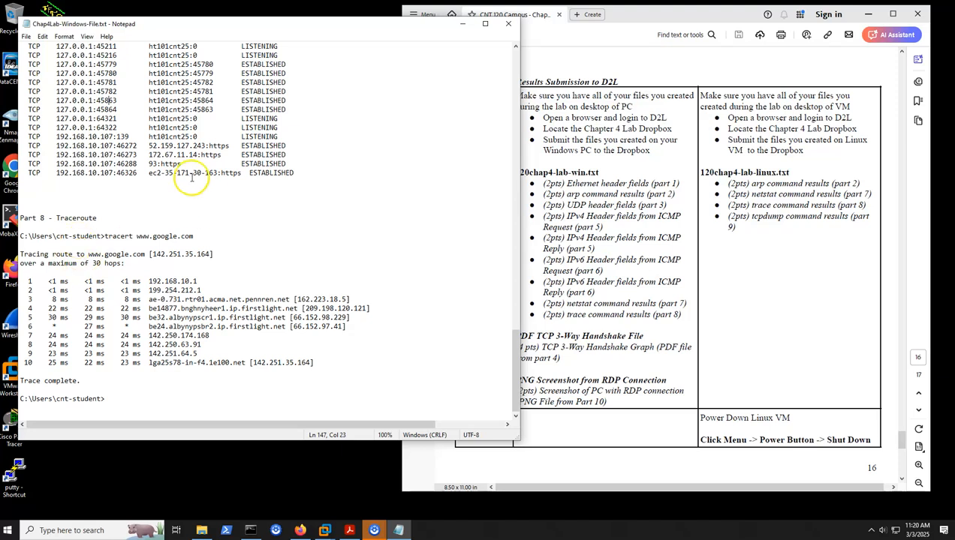
Save Chap4Lab-Windows-File.txt and close Notepad
click(26, 36)
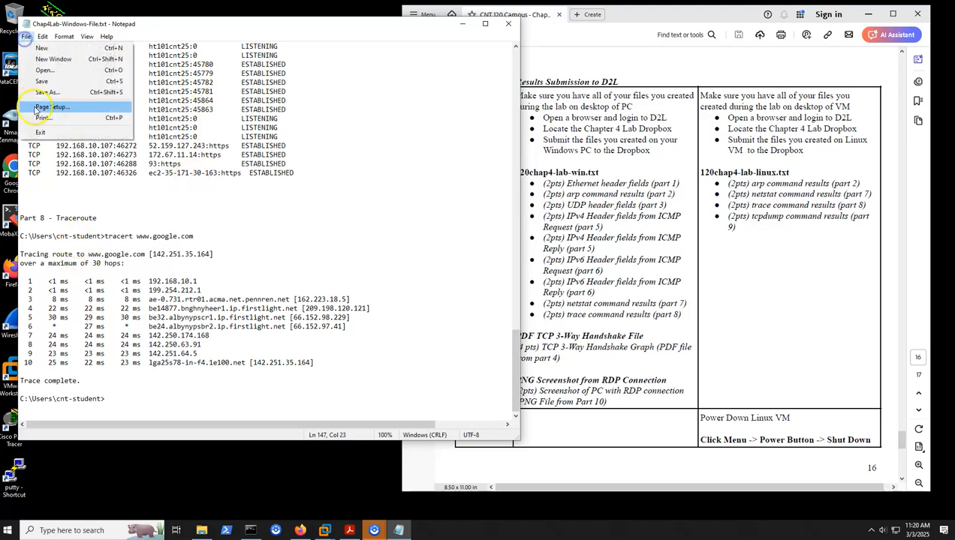
click(43, 83)
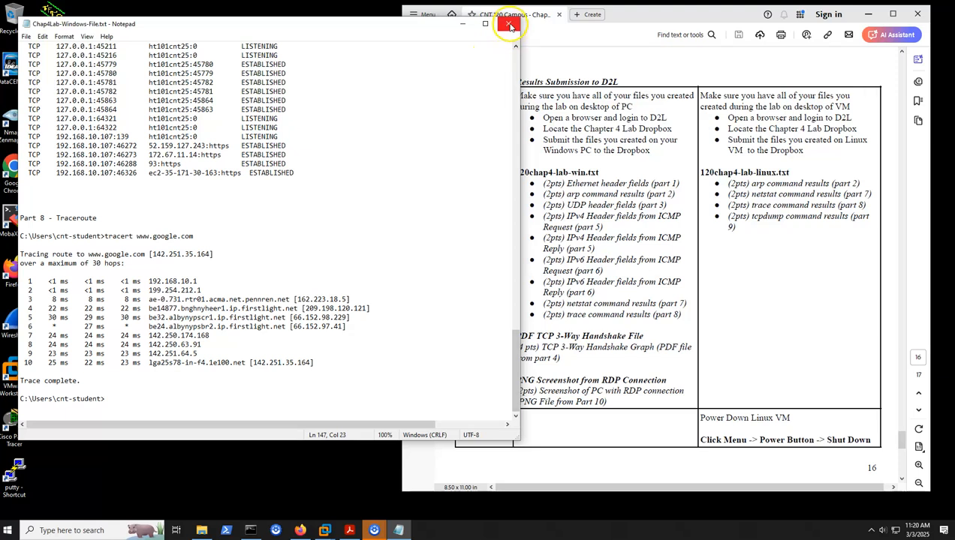
click(509, 23)
Open tcp-3way-handshake.pdf from the "120 - Chap 4 Lab - Campus" folder, inspect the flow graph, and close the PDF
scroll(638, 297, down, 1)
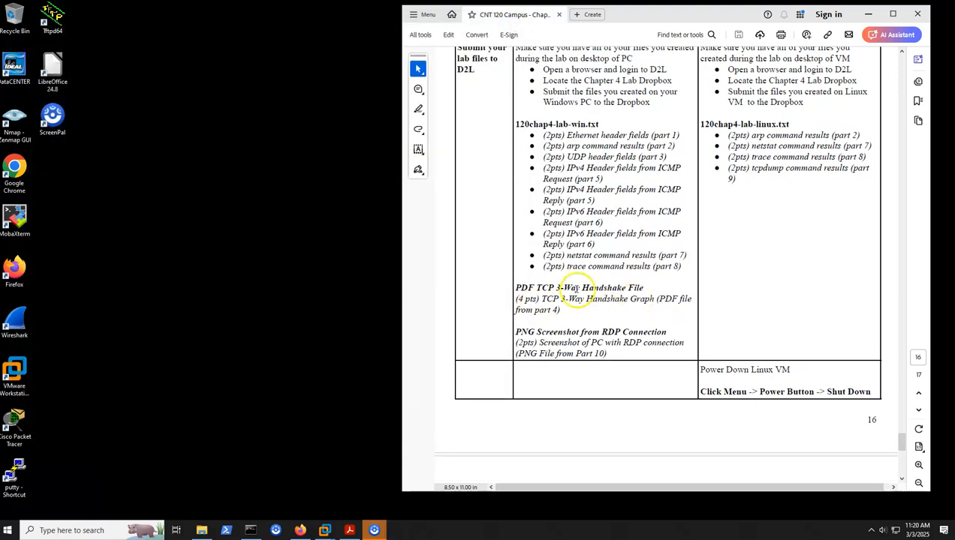
click(202, 530)
drag(623, 83, 359, 49)
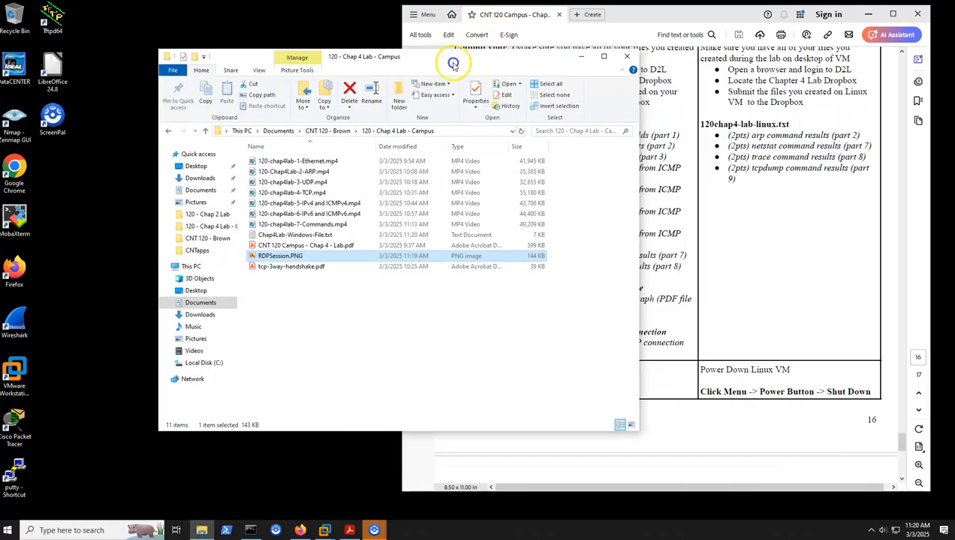
click(212, 256)
double_click(212, 256)
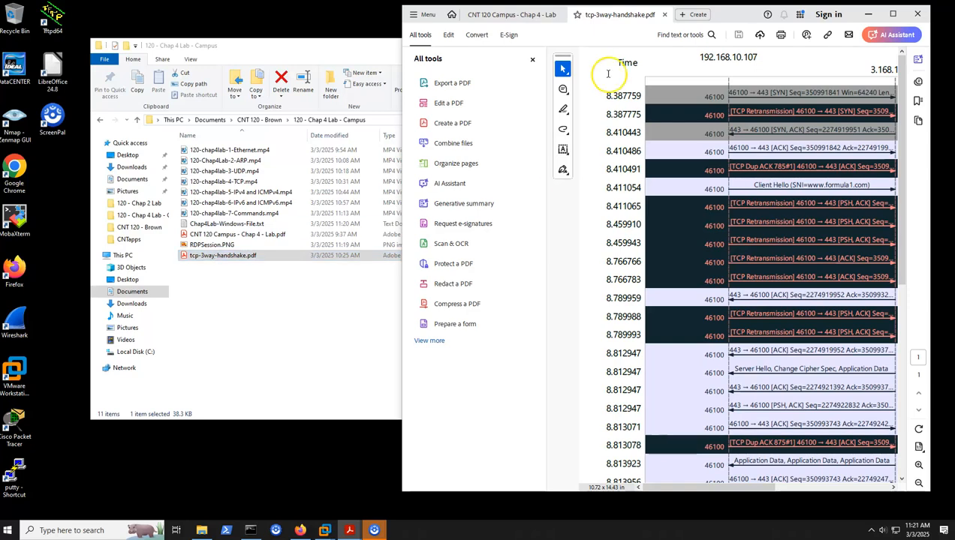
click(532, 59)
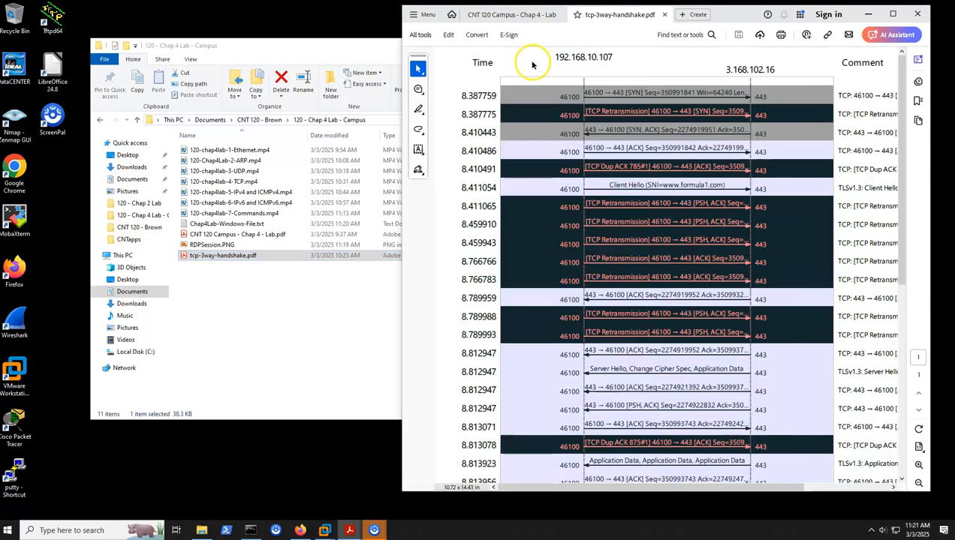
click(663, 15)
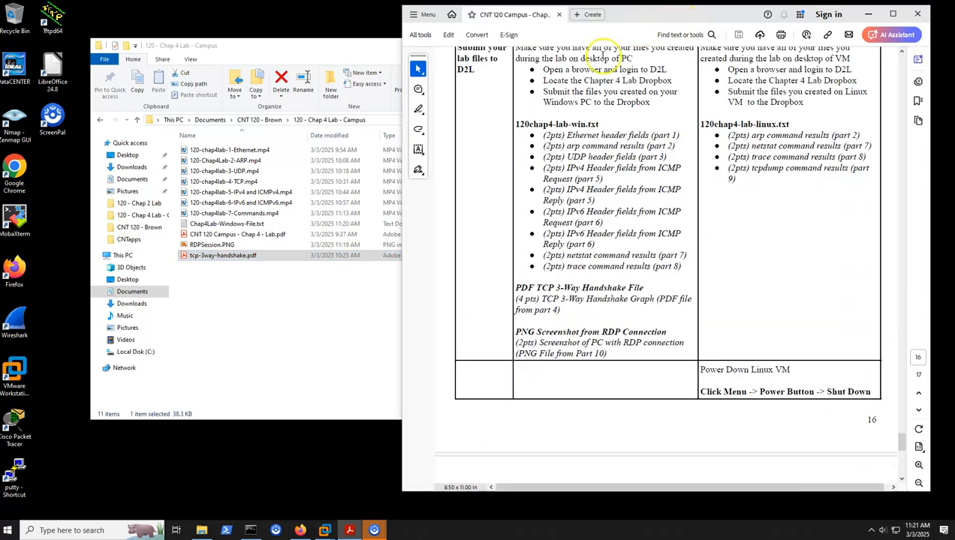
Open RDPSession.PNG with Firefox to inspect the screenshot, close its tab, and minimize the browser
click(223, 247)
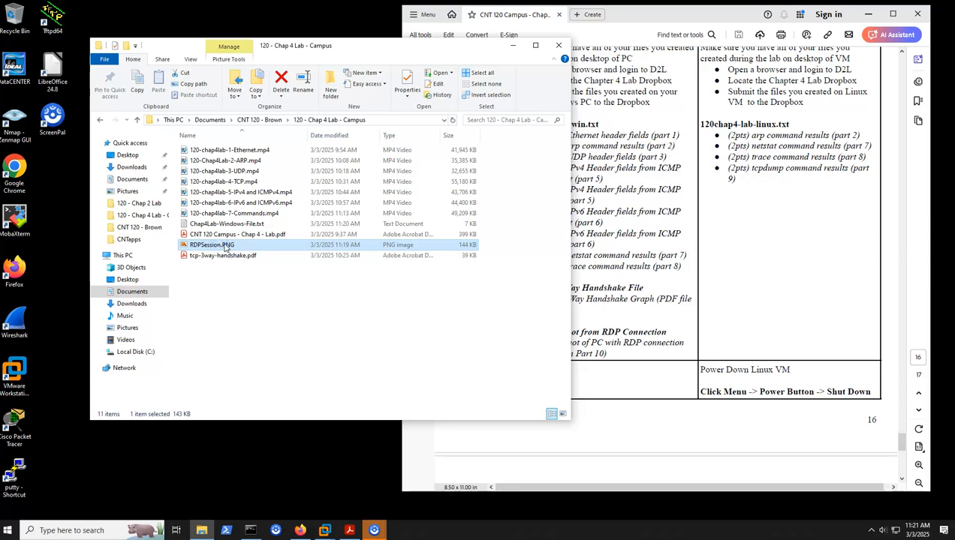
double_click(224, 249)
click(287, 294)
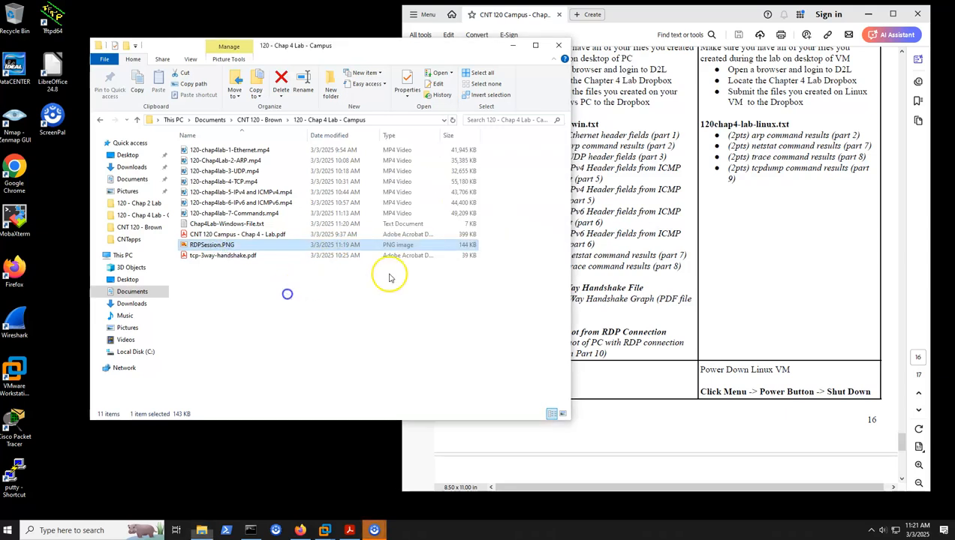
right_click(235, 245)
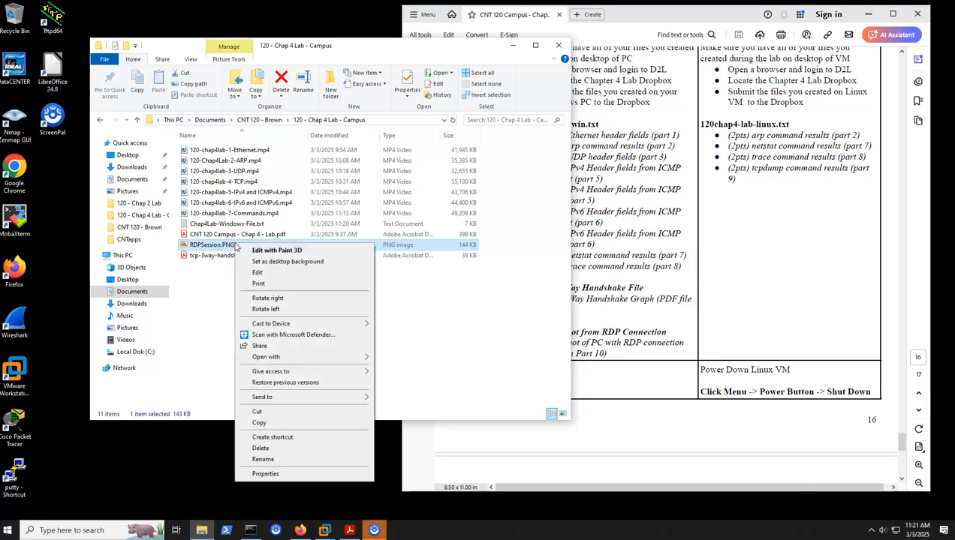
mouse_move(301, 361)
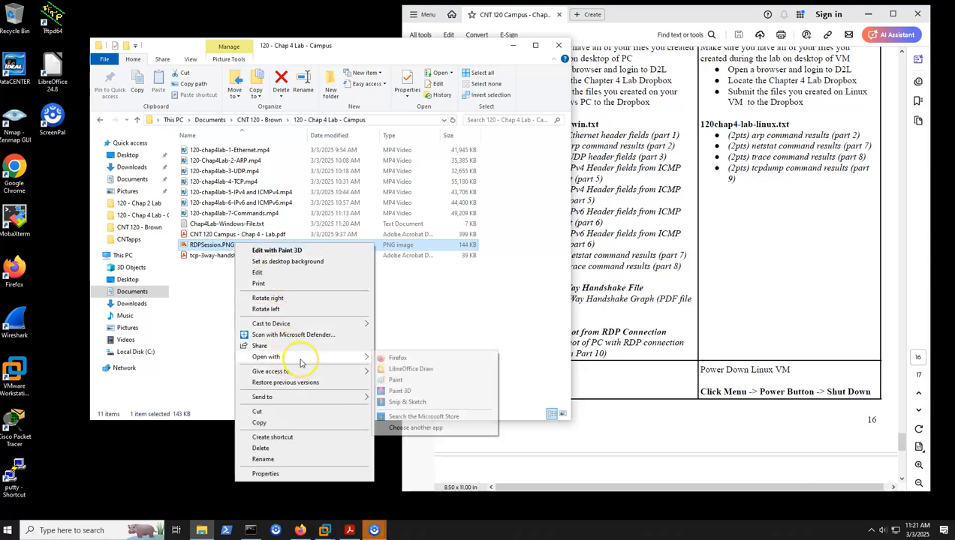
click(402, 359)
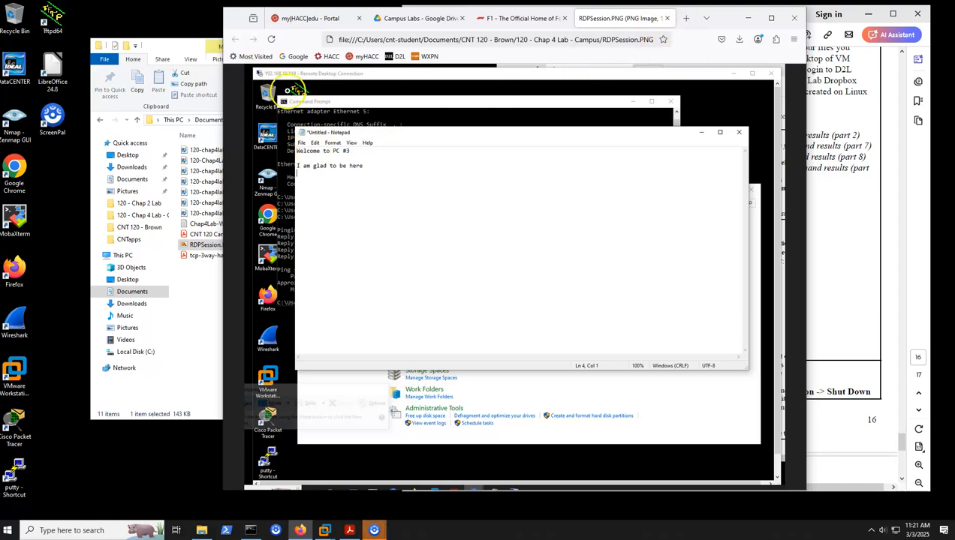
click(666, 18)
click(748, 17)
Select the three Windows submission files together: Chap4Lab-Windows-File.txt, RDPSession.PNG and tcp-3way-handshake.pdf
click(250, 290)
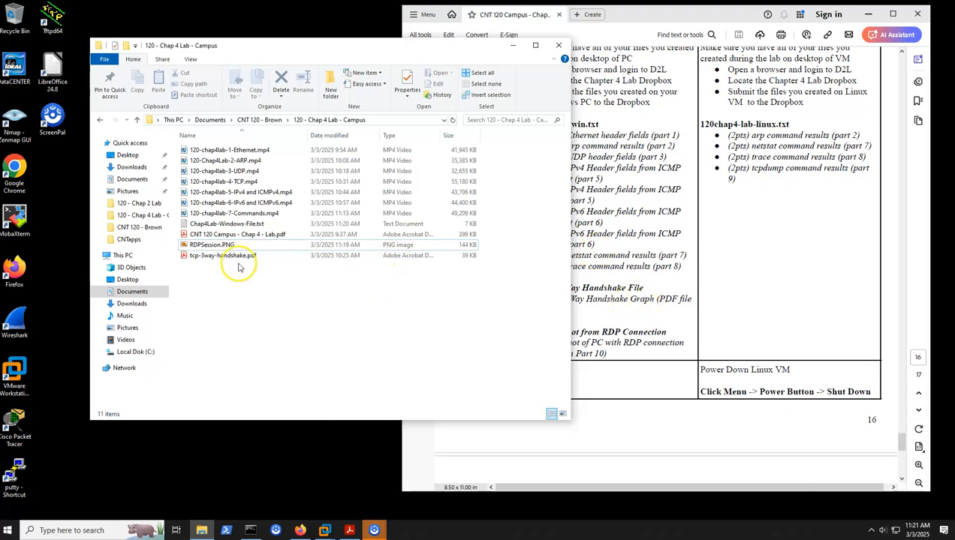
click(203, 225)
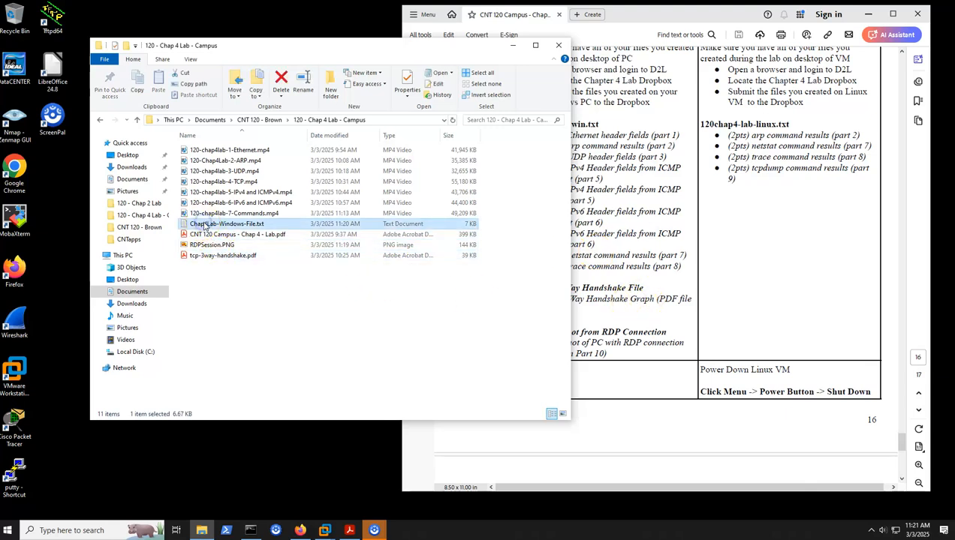
ctrl+click(218, 245)
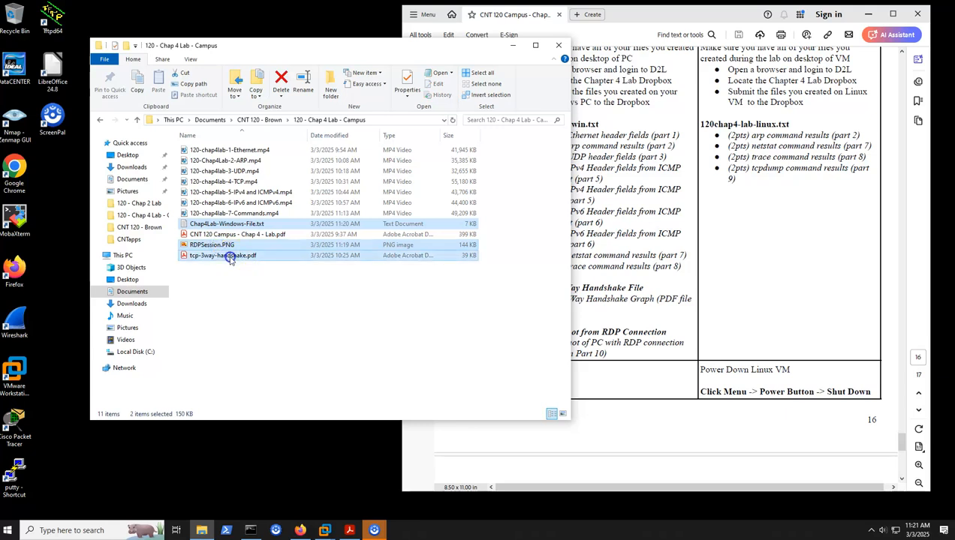
ctrl+click(249, 256)
Switch to the CNT 120 Mint VM in VMware Workstation and review CNT120-Chap4Lab-Linux.txt from the ARP Table to TCPDUMP against the Linux checklist
click(363, 509)
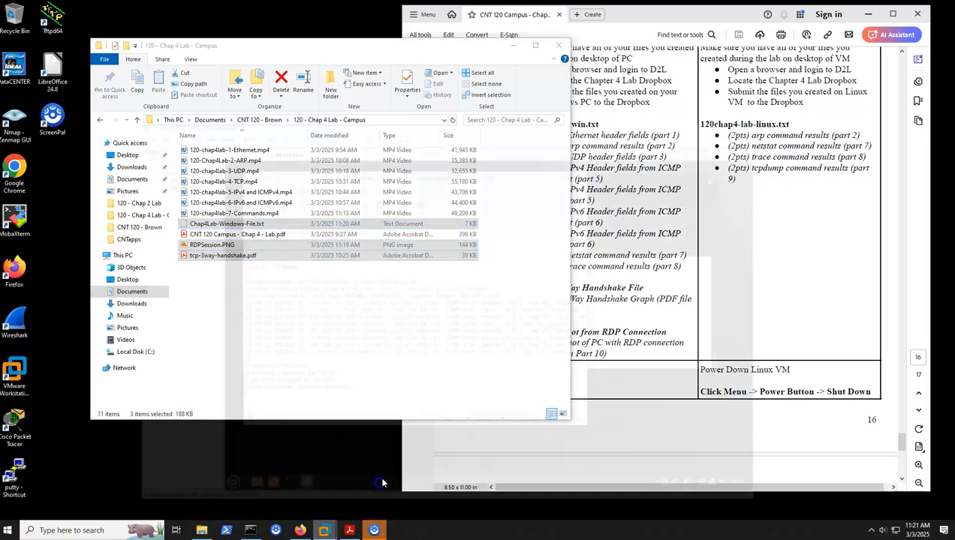
drag(620, 25, 538, 17)
click(794, 161)
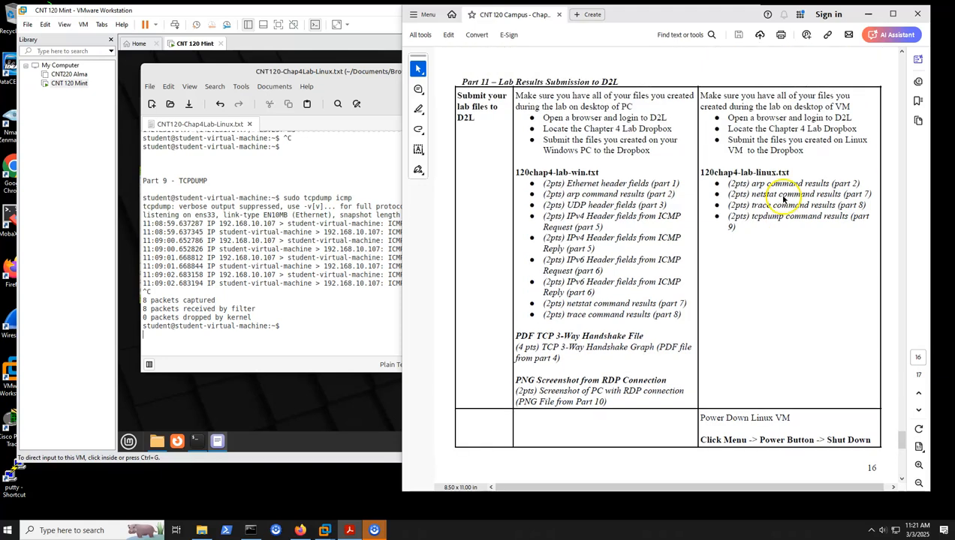
click(291, 248)
scroll(297, 237, up, 8)
scroll(297, 238, up, 8)
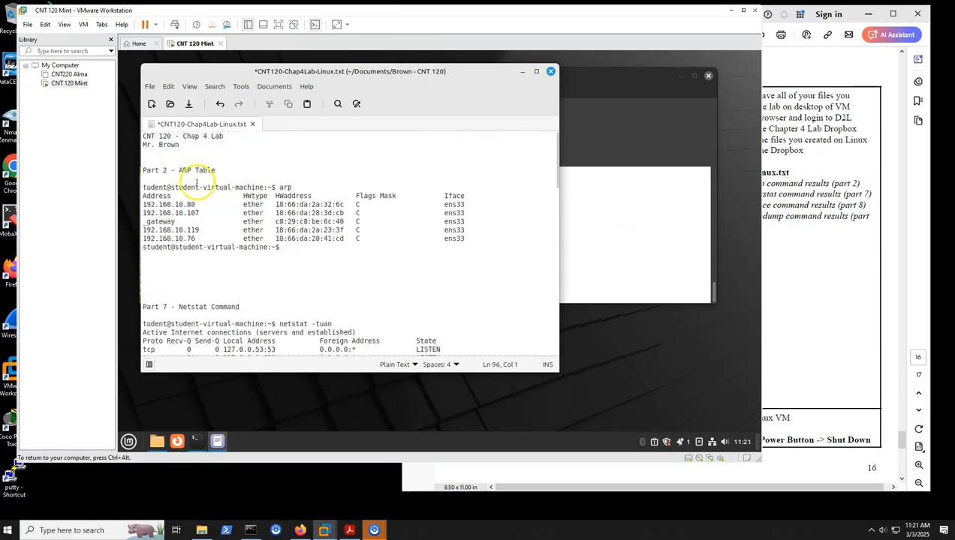
scroll(199, 205, down, 10)
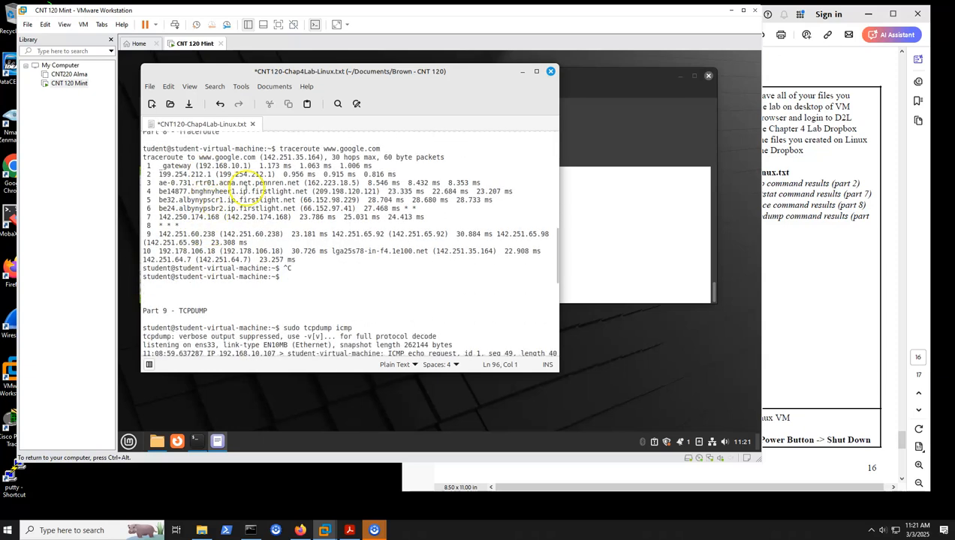
scroll(224, 218, up, 3)
scroll(223, 237, down, 9)
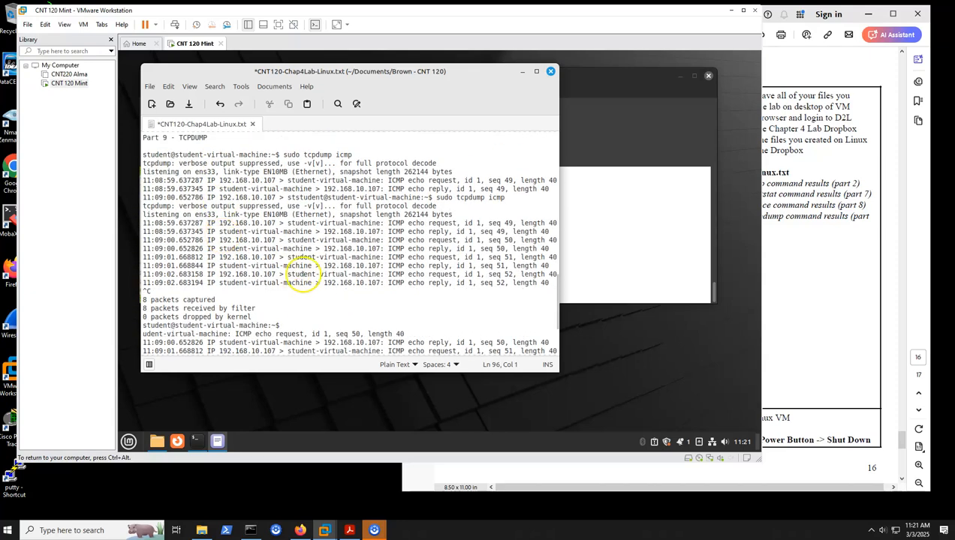
Review the Part 9 TCPDUMP results in CNT120-Chap4Lab-Linux.txt through to the end of the file
scroll(303, 278, down, 4)
scroll(303, 275, up, 4)
scroll(303, 275, down, 4)
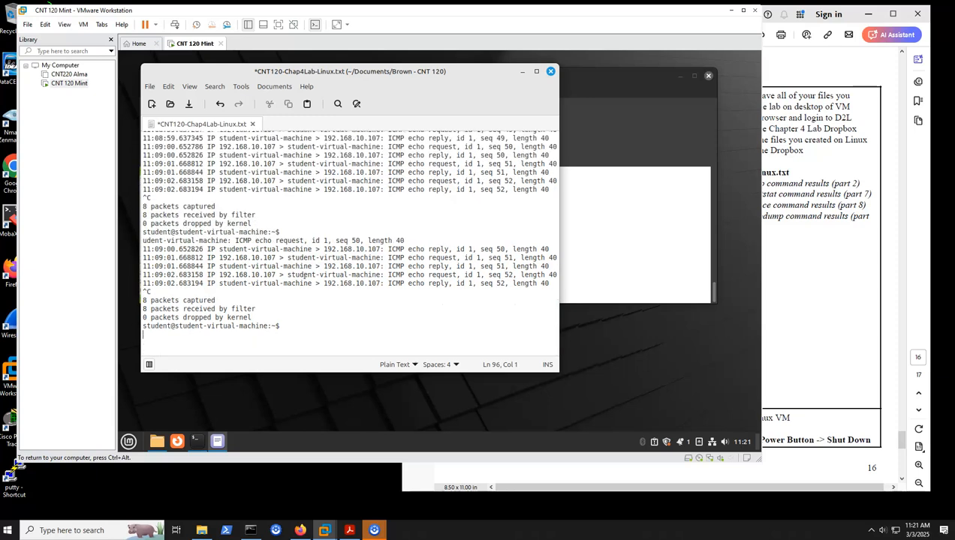
scroll(304, 279, up, 4)
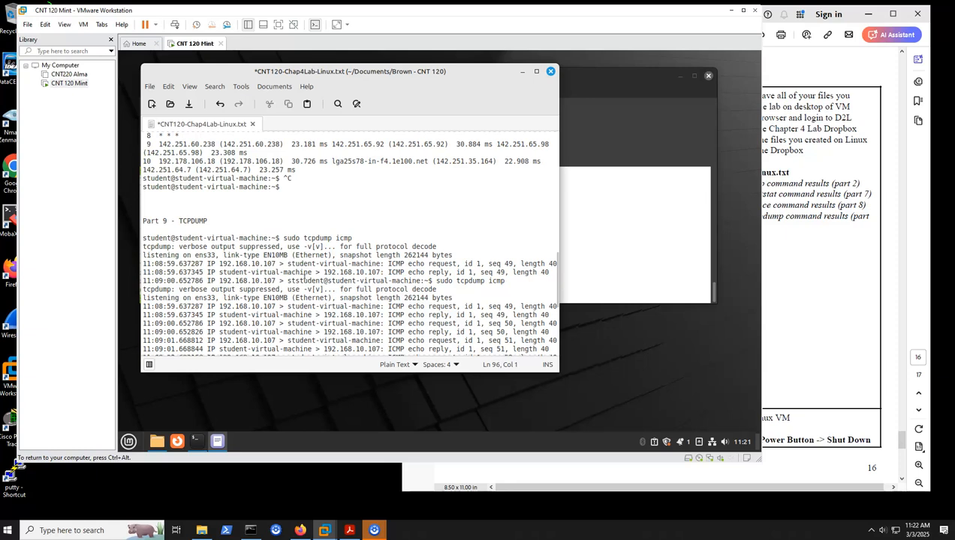
scroll(304, 278, down, 5)
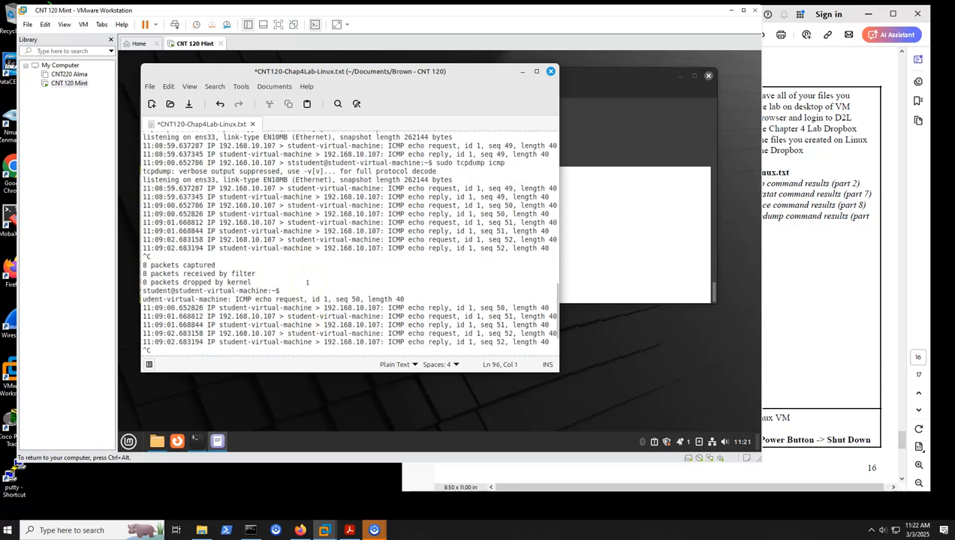
scroll(307, 282, down, 3)
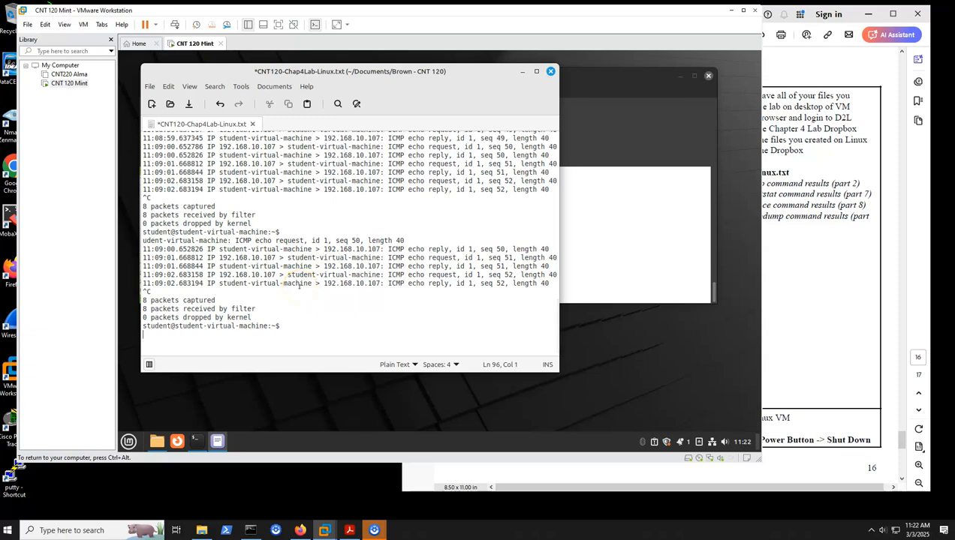
scroll(285, 288, up, 8)
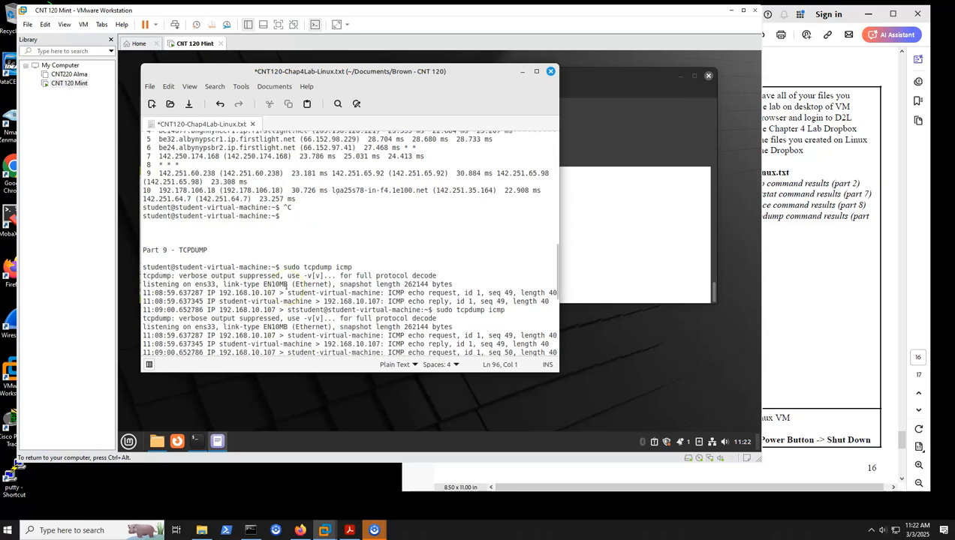
Save CNT120-Chap4Lab-Linux.txt, then close the text editor and the terminal window behind it
key(ctrl+s)
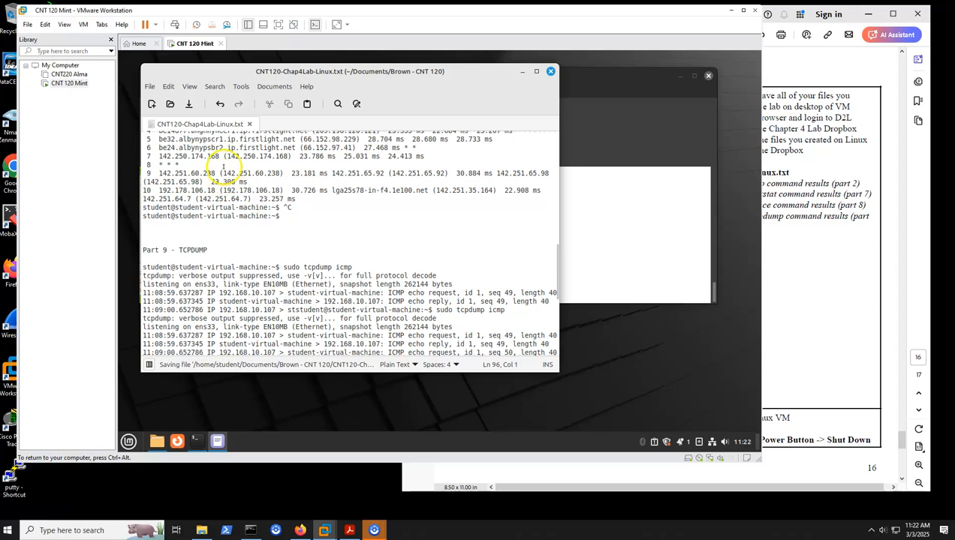
click(149, 86)
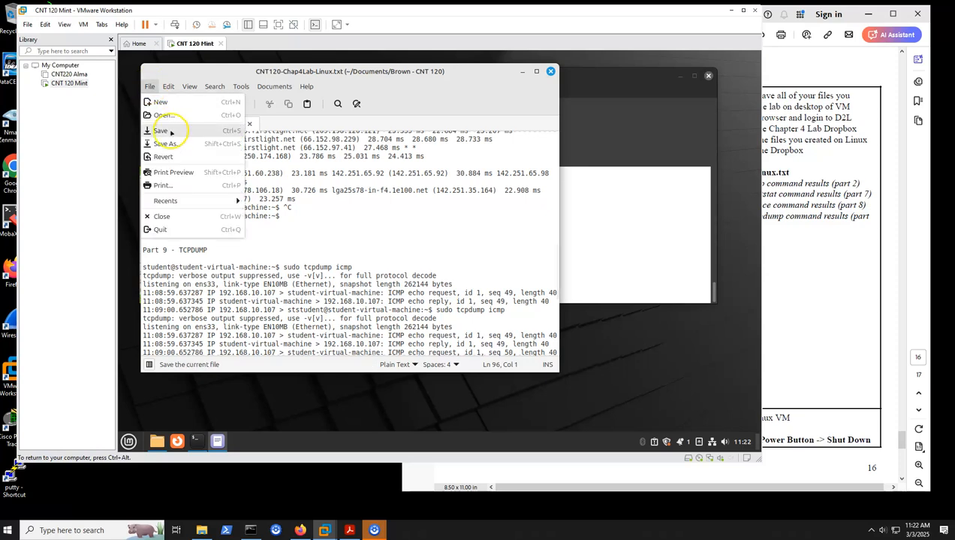
click(169, 132)
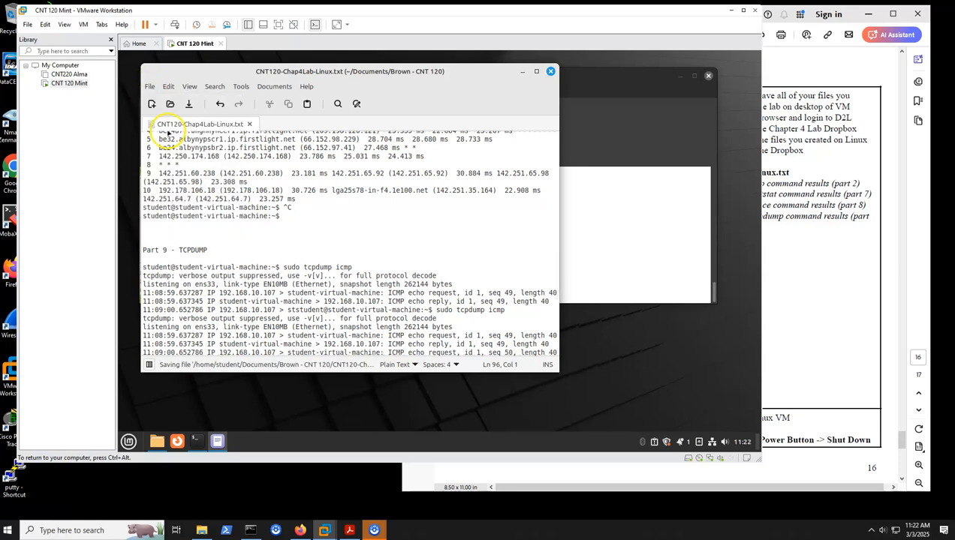
click(550, 72)
click(708, 76)
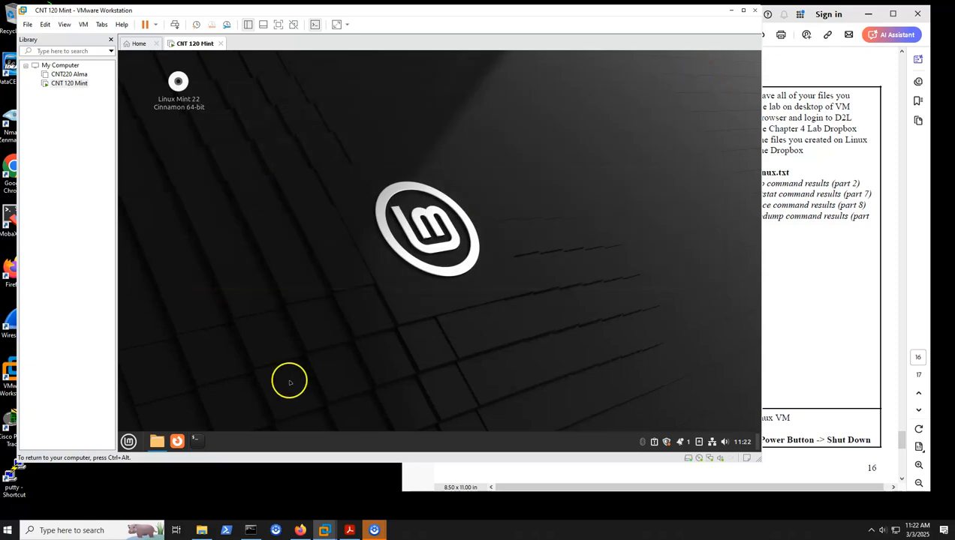
Open the CNT 120 course folder inside Documents on the Mint VM and select CNT120-Chap4Lab-Linux.txt
click(157, 441)
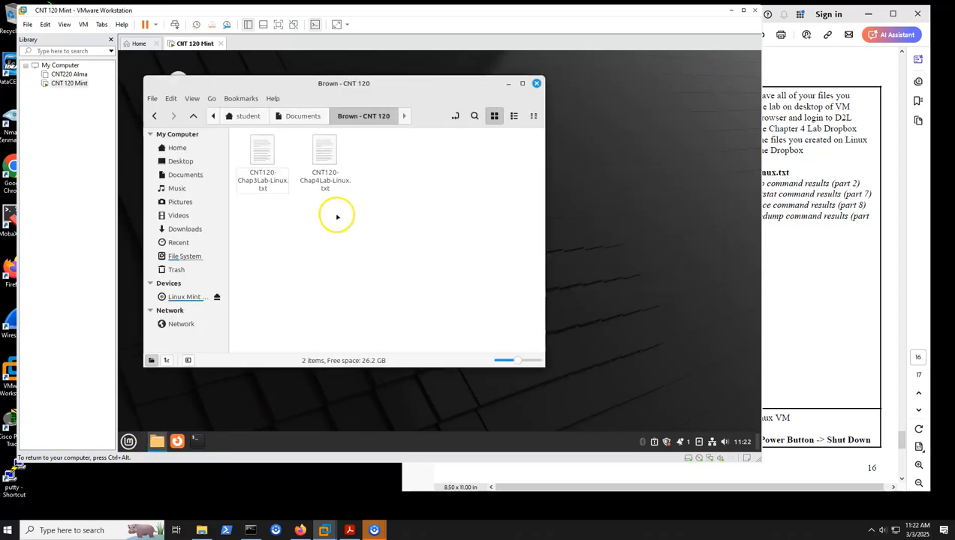
click(300, 116)
click(352, 116)
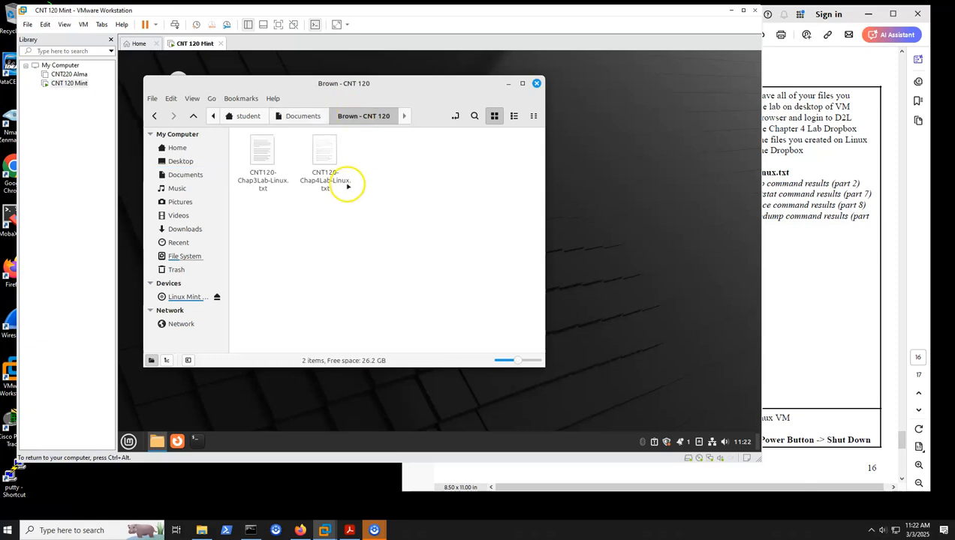
click(324, 150)
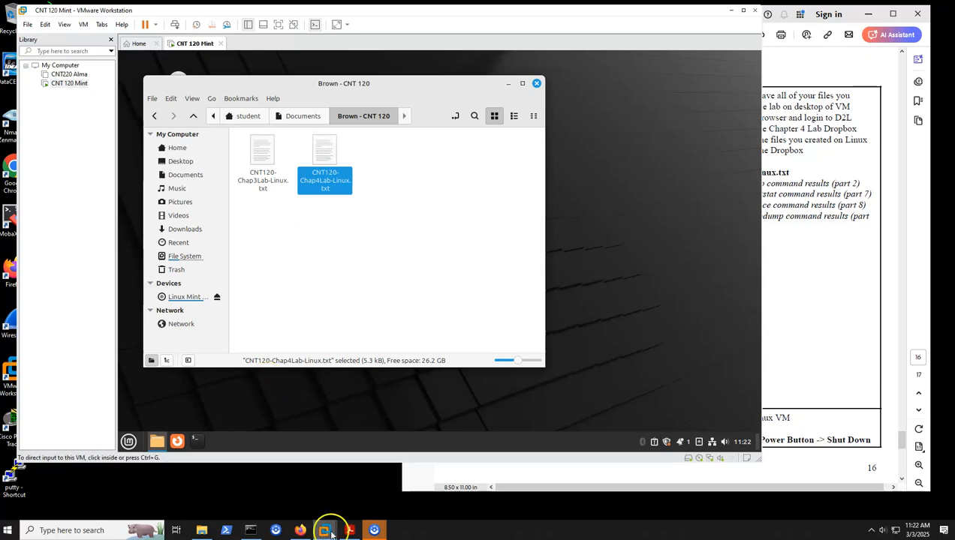
Switch to Firefox on the Windows PC, show the myHACC portal, and return to the D2L submission instructions in the lab PDF
click(301, 530)
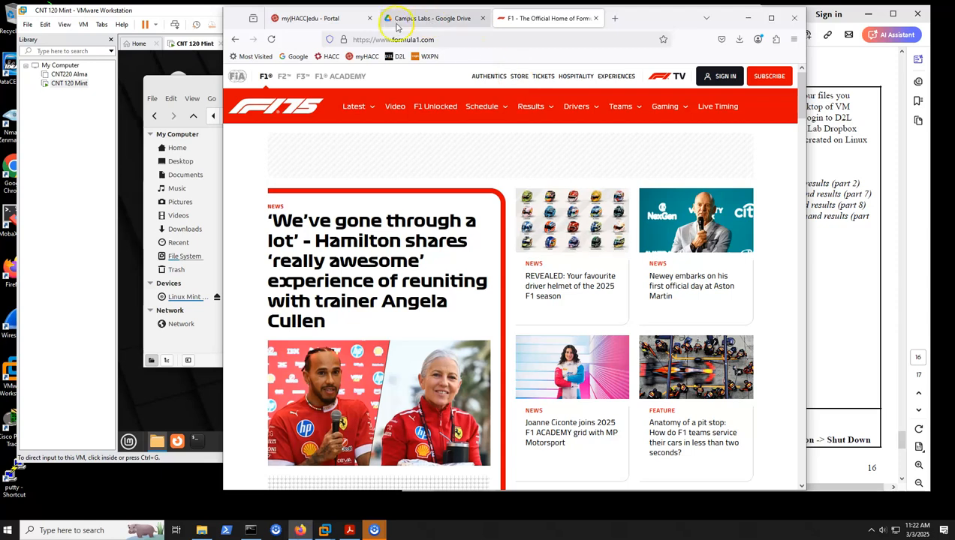
click(307, 18)
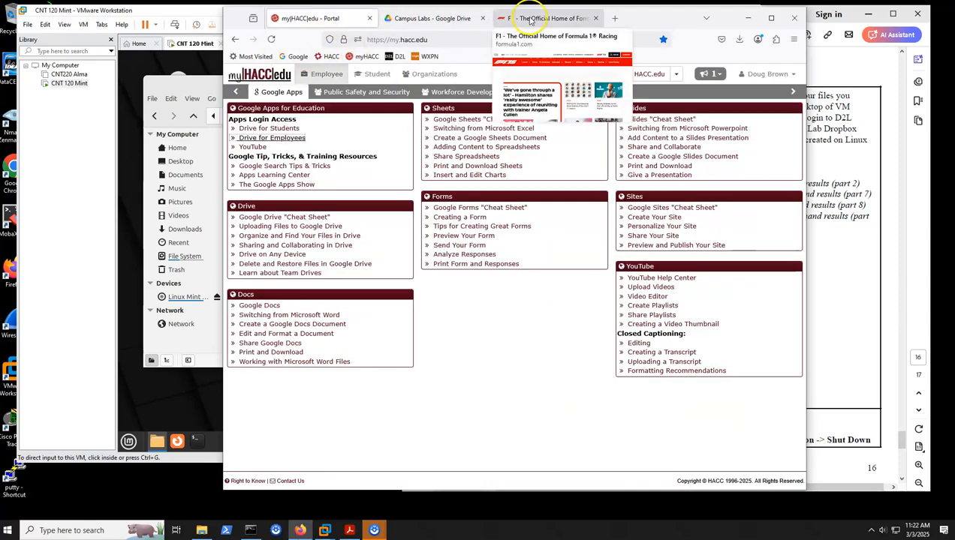
click(849, 286)
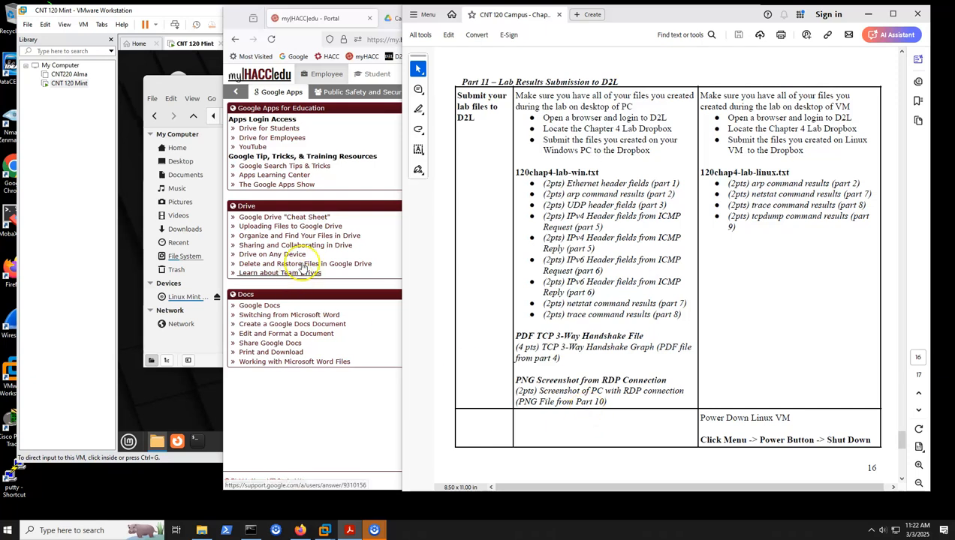
Return to the CNT 120 Mint VM, launch Firefox, move it aside to show the selected Linux file, and move it back over the folder
click(203, 81)
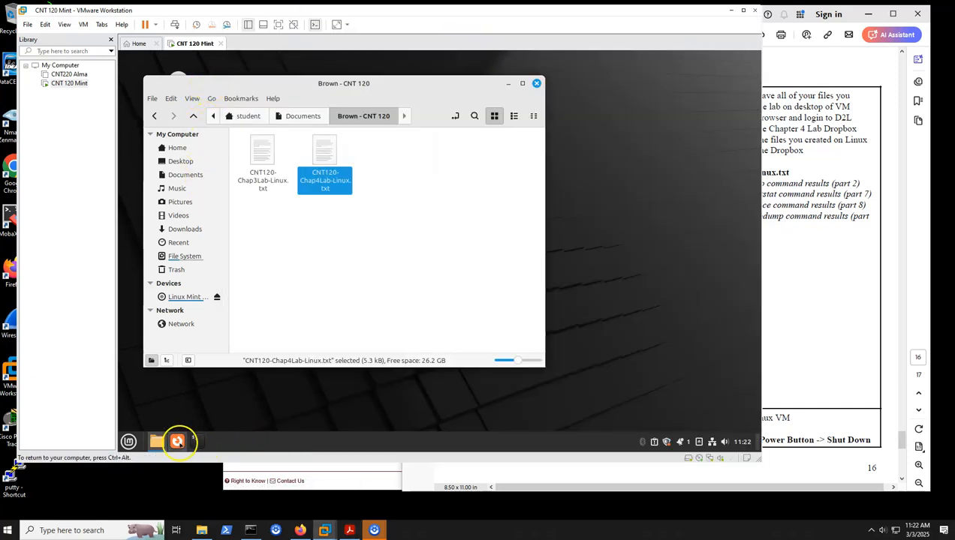
click(179, 443)
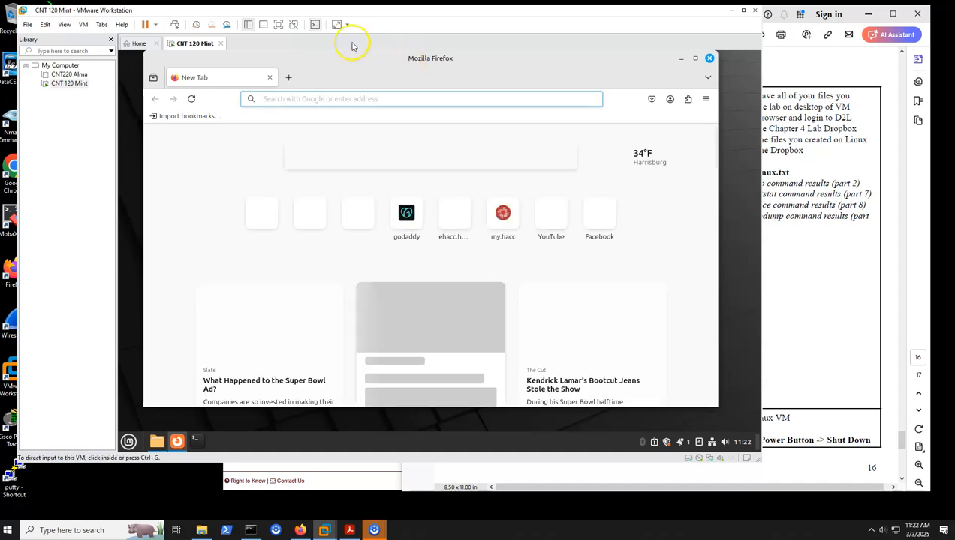
drag(249, 63, 472, 88)
click(319, 186)
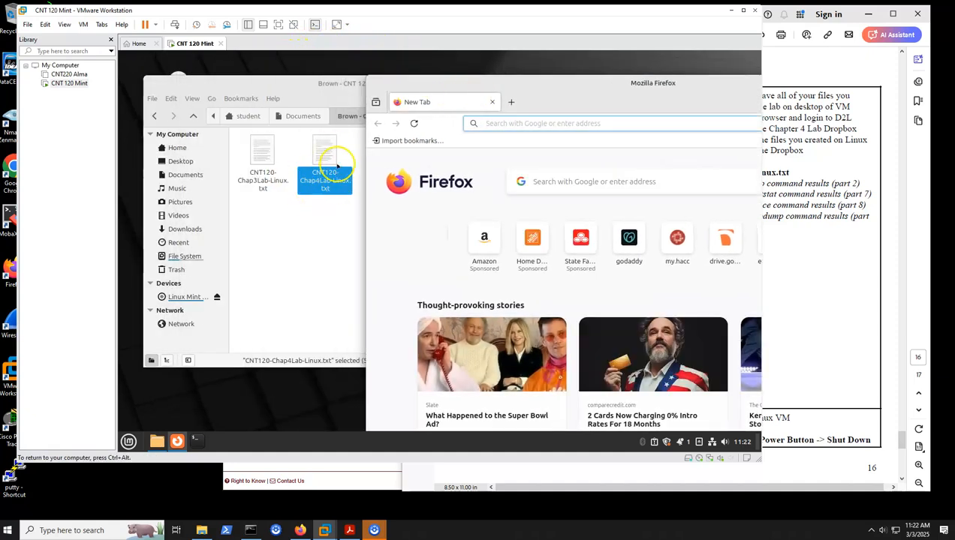
drag(555, 81, 326, 61)
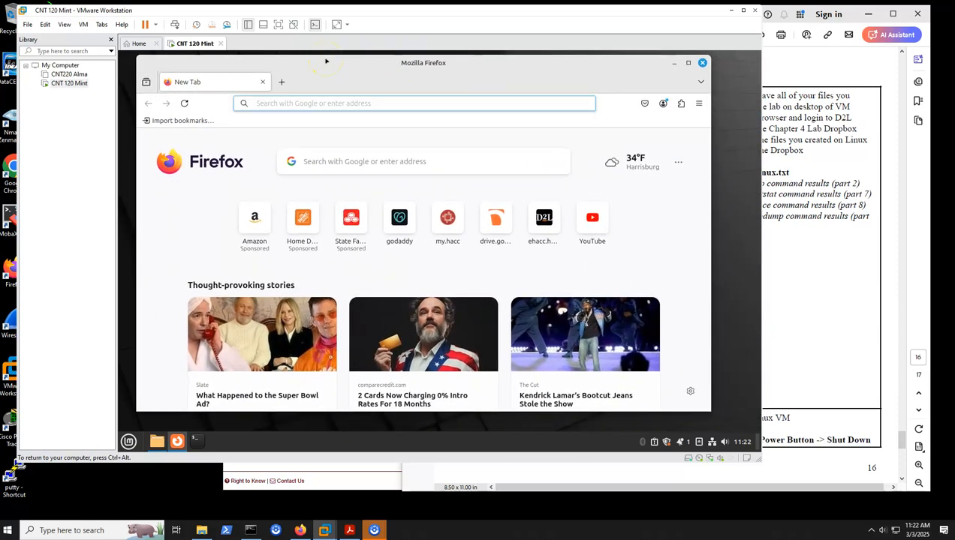